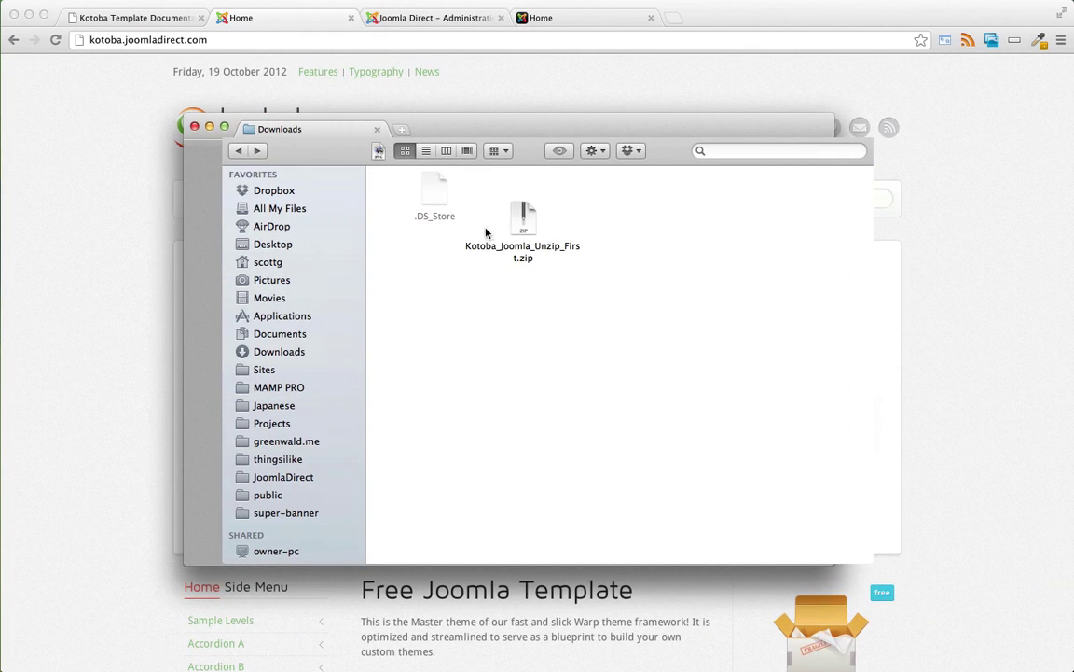
Extract Kotoba_Joomla_Unzip_First.zip, open the extracted folder and select Kotoba_yoo_master.zip.
{"action": "left_click", "coordinate": [524, 220]}
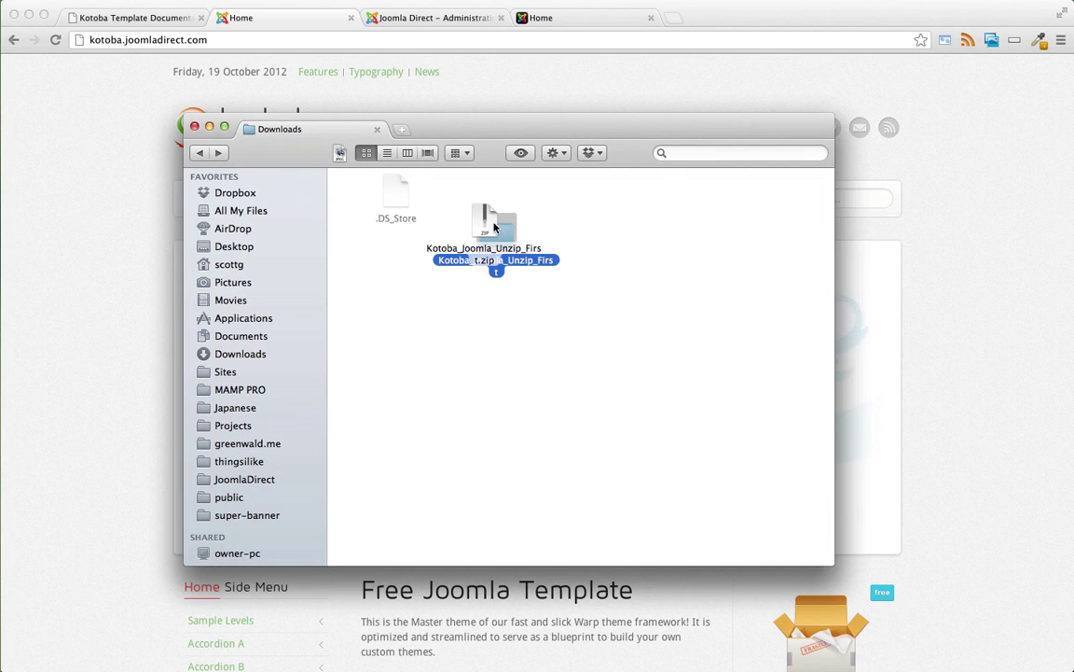
{"action": "left_click_drag", "start_coordinate": [485, 222], "coordinate": [420, 250]}
{"action": "left_click", "coordinate": [491, 229]}
{"action": "double_click", "coordinate": [491, 228]}
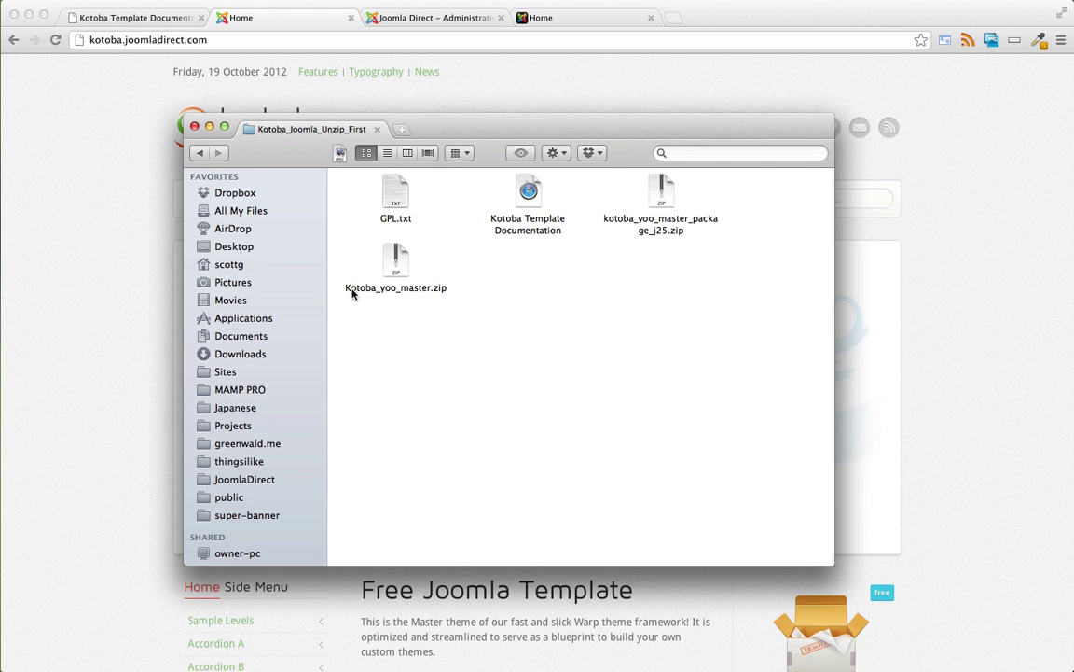
{"action": "left_click", "coordinate": [396, 267]}
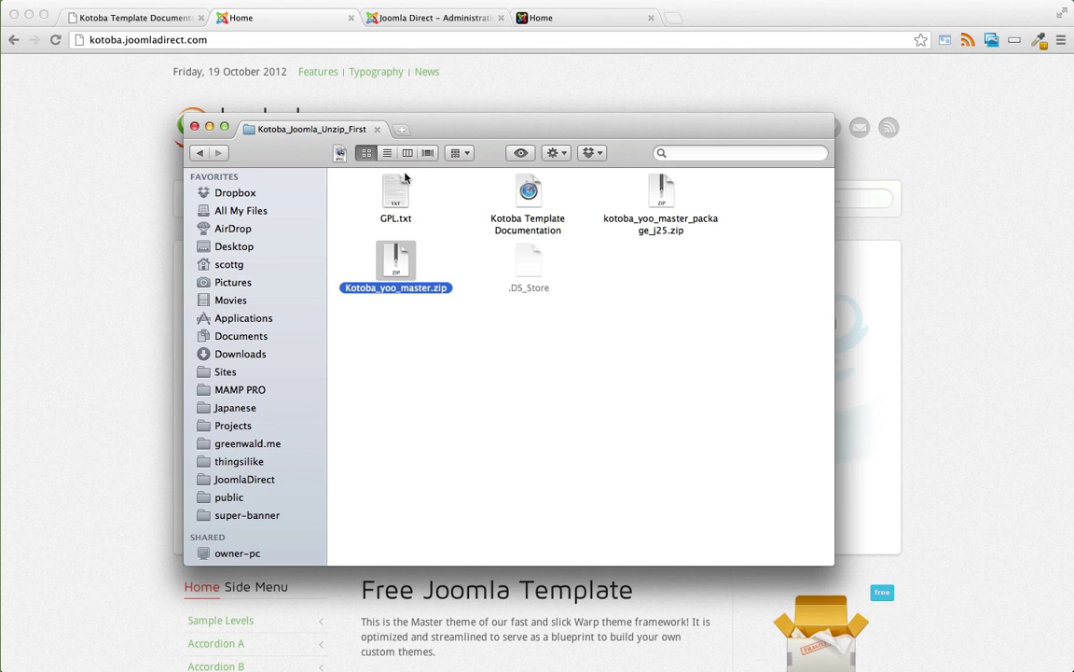
Glance at the local Joomla site's front end, then return to the administration tab.
{"action": "left_click", "coordinate": [453, 77]}
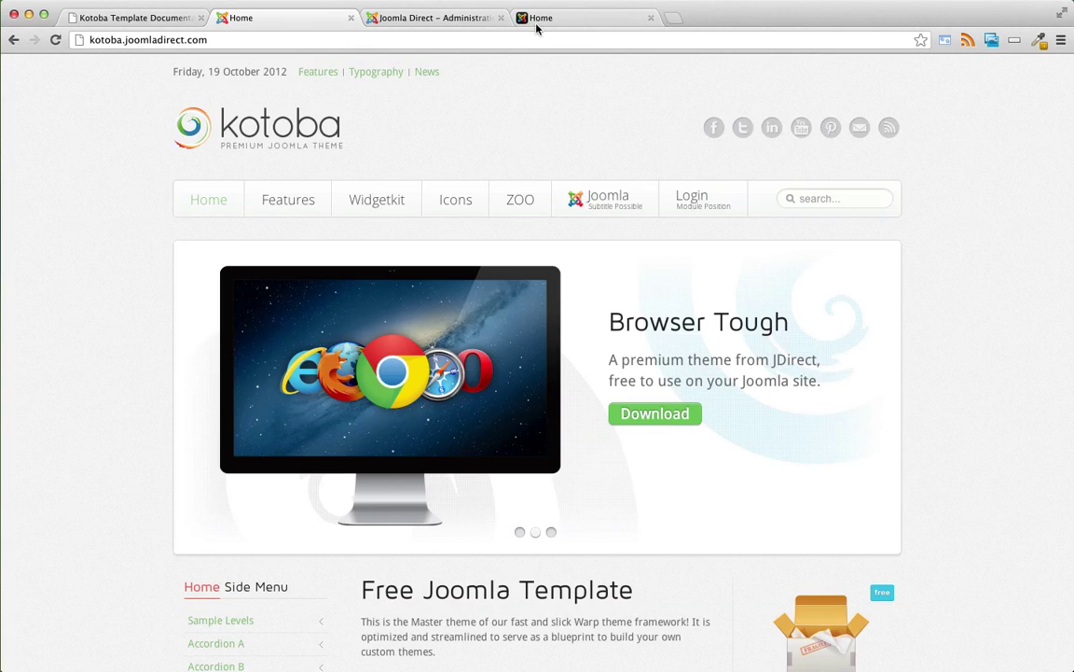
{"action": "left_click", "coordinate": [537, 17]}
{"action": "left_click", "coordinate": [434, 18]}
{"action": "left_click", "coordinate": [536, 21]}
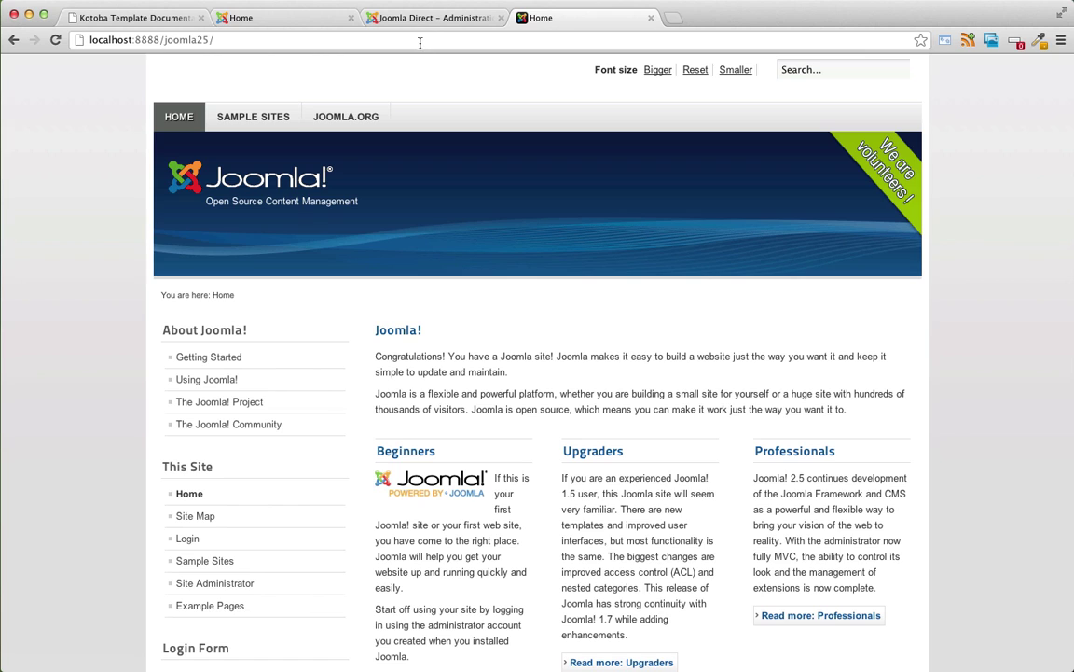
{"action": "left_click", "coordinate": [466, 21]}
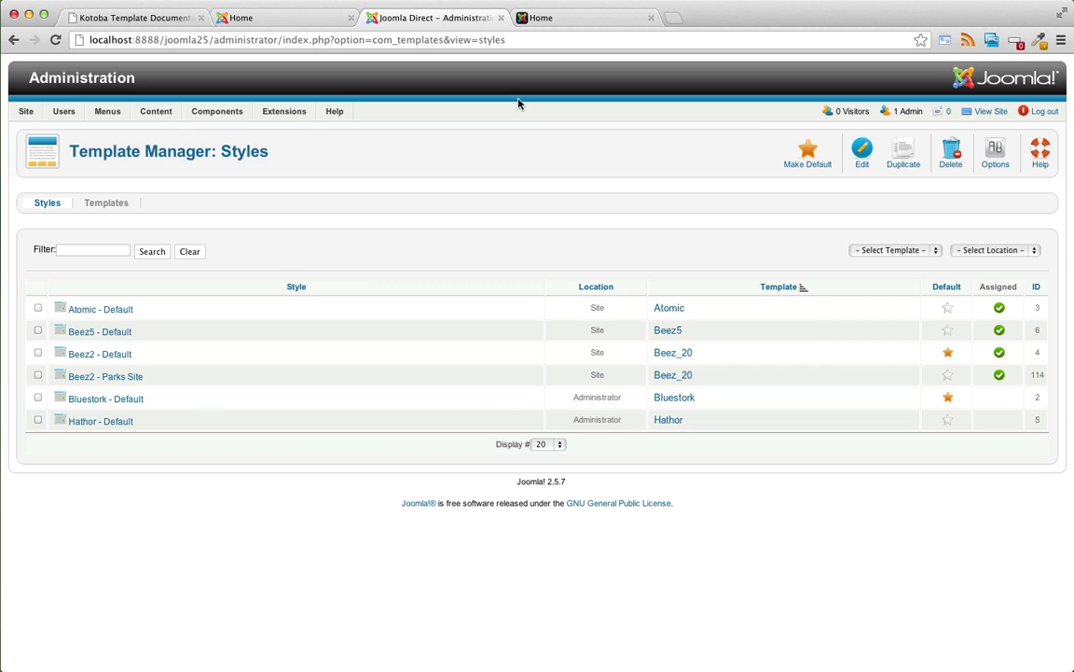
Upload and install Kotoba_yoo_master.zip, confirming the Warp Master Theme success message.
{"action": "mouse_move", "coordinate": [284, 111]}
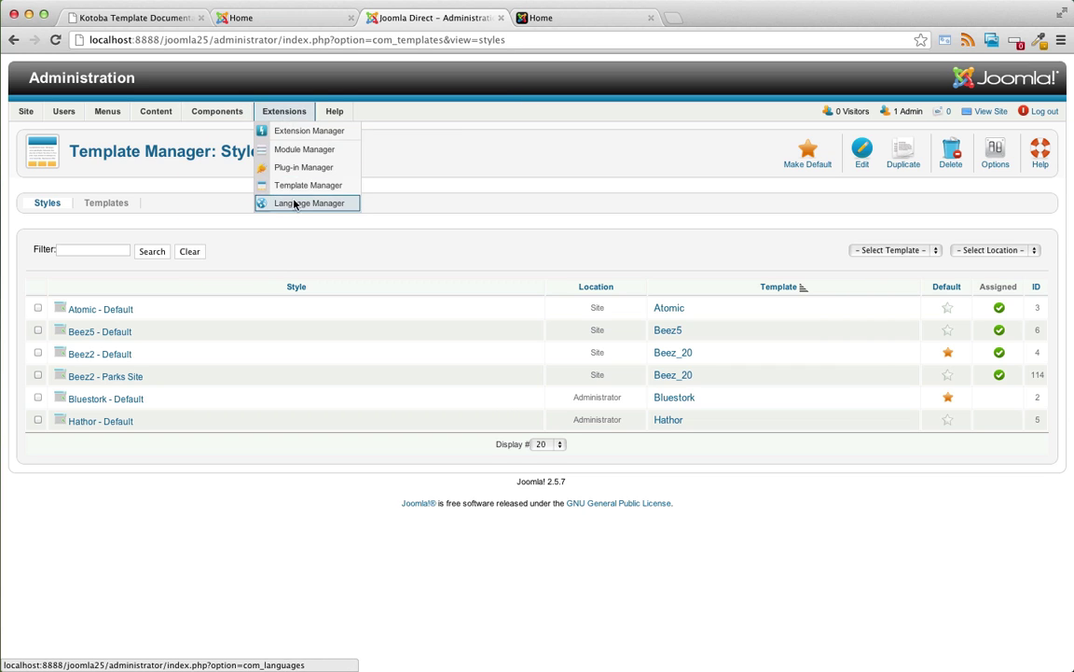
{"action": "left_click", "coordinate": [298, 130]}
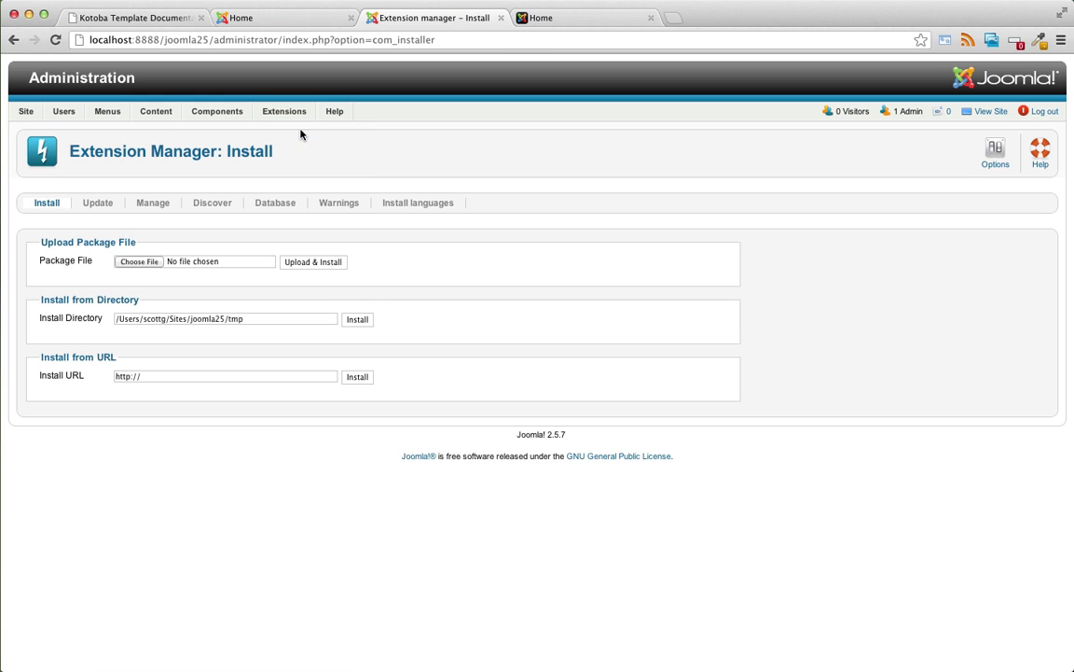
{"action": "left_click", "coordinate": [146, 265]}
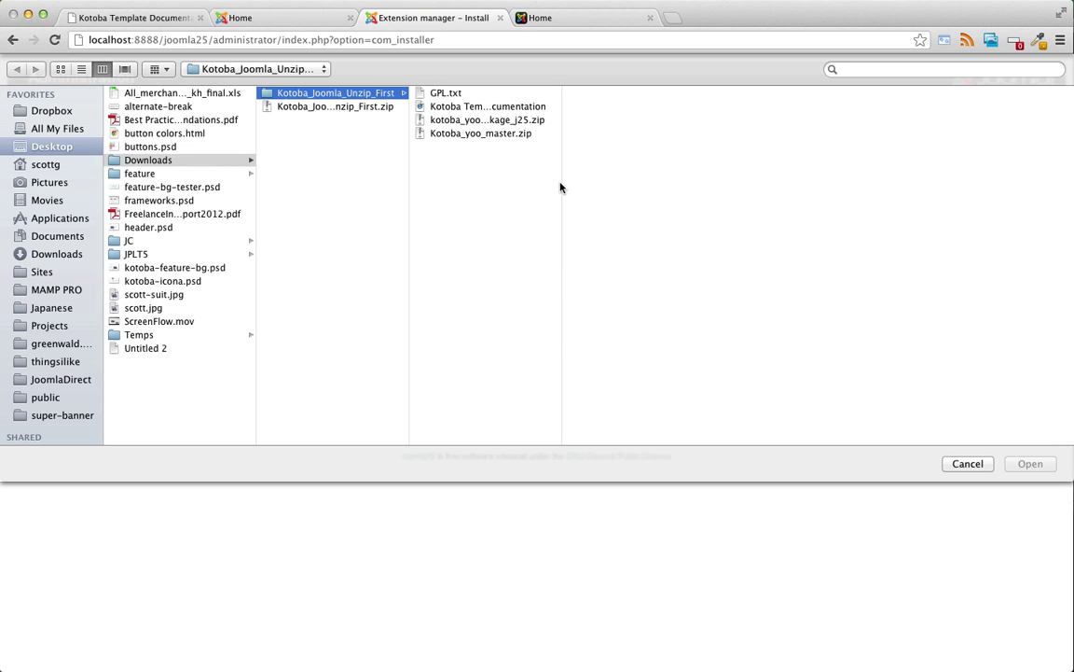
{"action": "left_click_drag", "start_coordinate": [560, 182], "coordinate": [676, 170]}
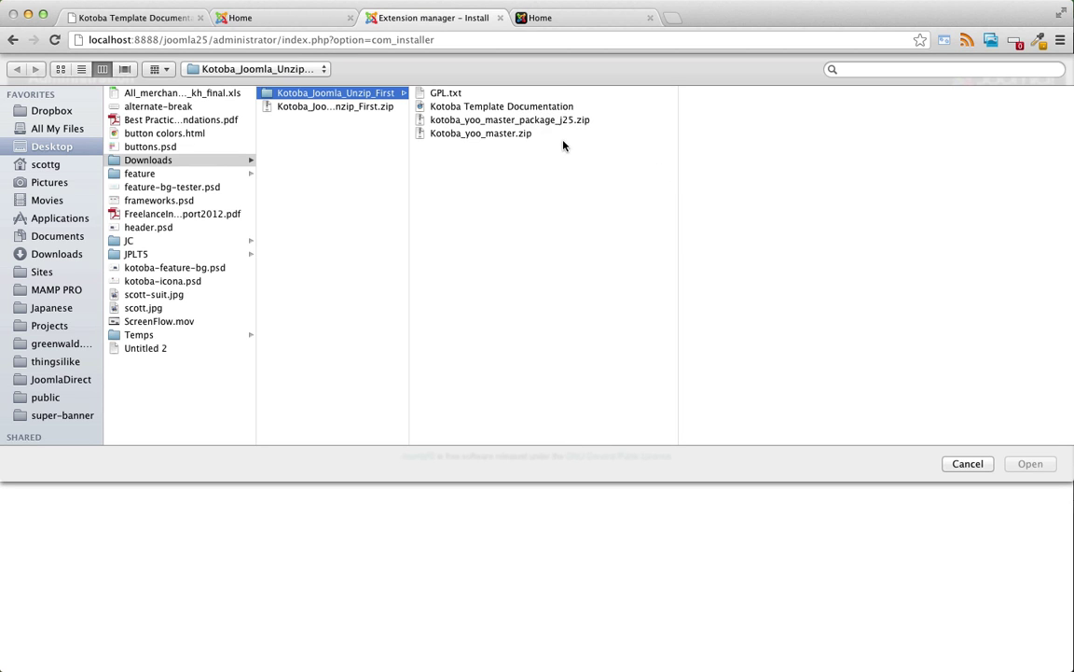
{"action": "left_click", "coordinate": [513, 121]}
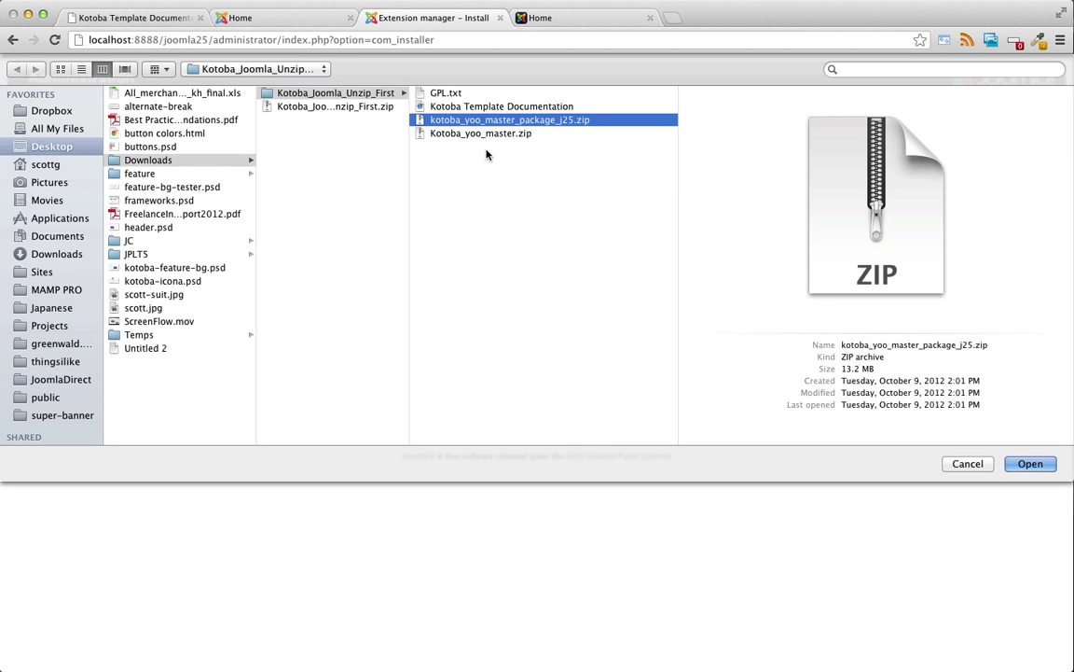
{"action": "left_click", "coordinate": [469, 136]}
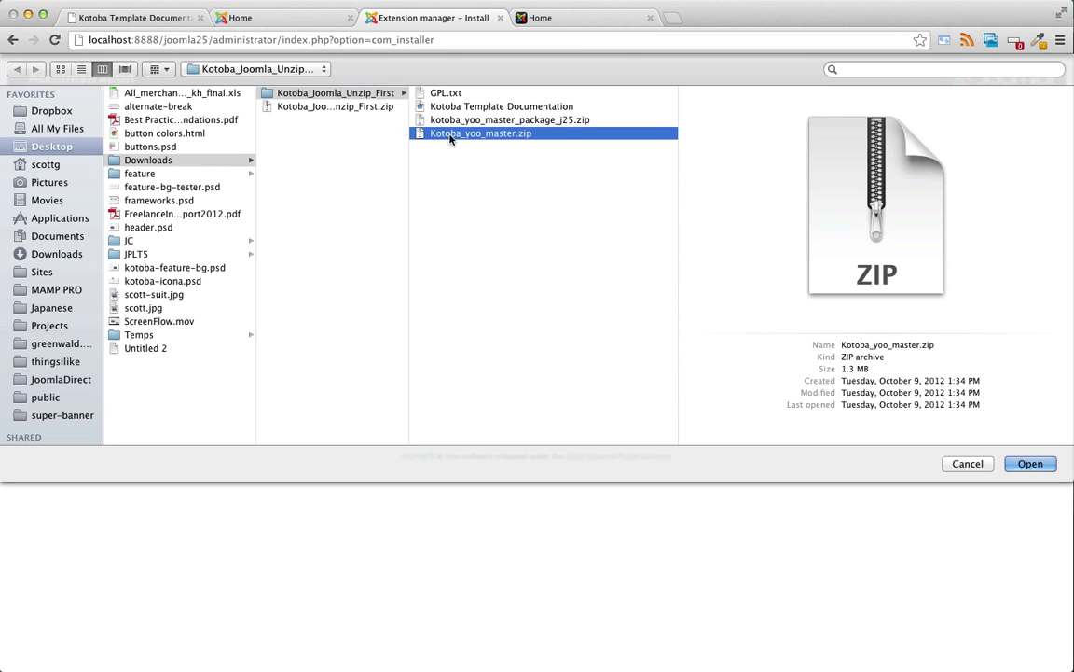
{"action": "left_click", "coordinate": [1030, 463]}
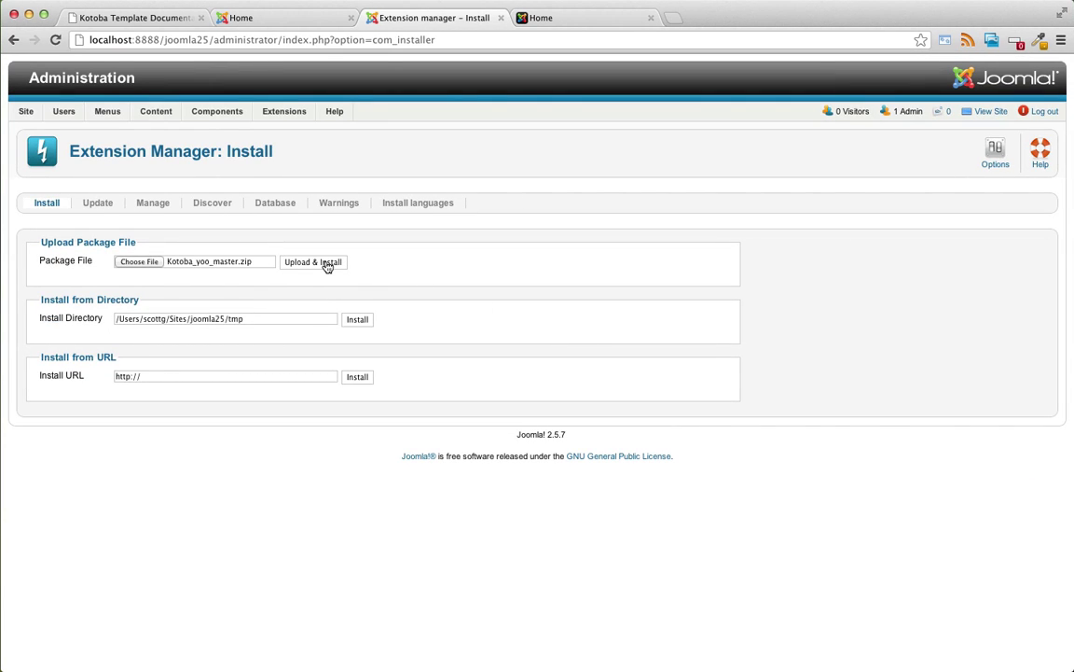
{"action": "left_click", "coordinate": [327, 264]}
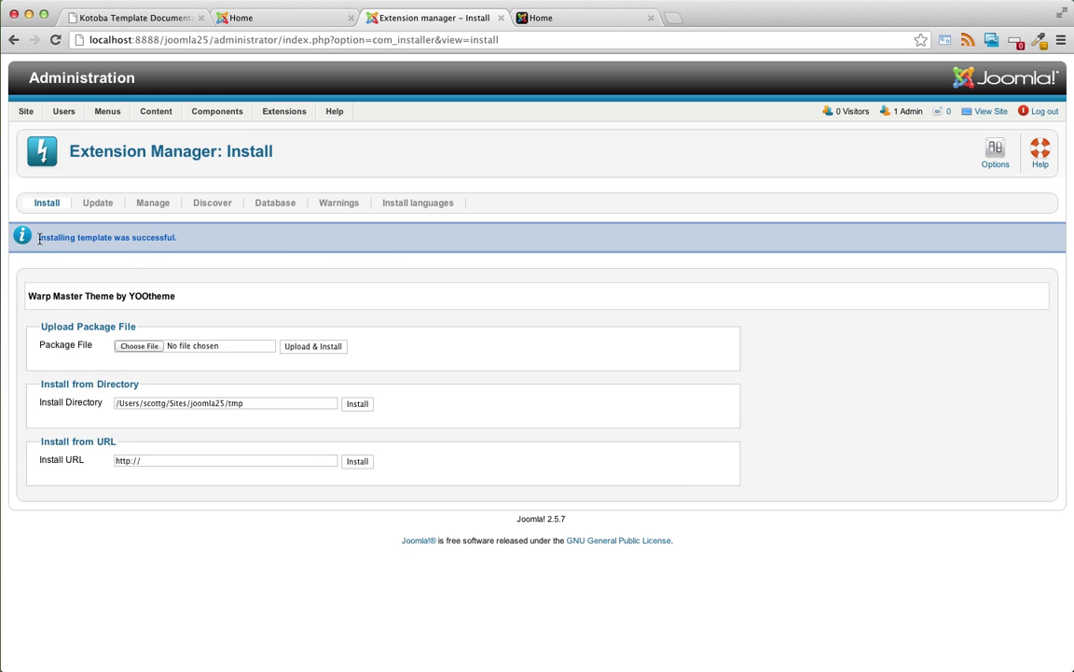
{"action": "left_click_drag", "start_coordinate": [40, 239], "coordinate": [187, 236]}
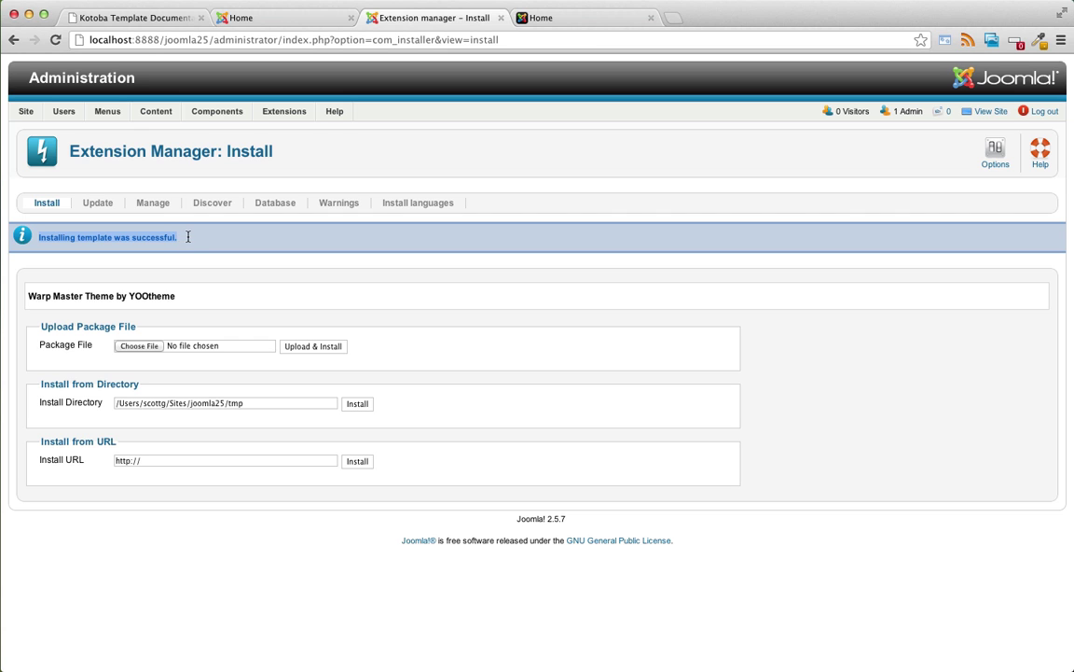
Open the yoo_master - Default style, check Compression options keeping None, then close it.
{"action": "mouse_move", "coordinate": [284, 112]}
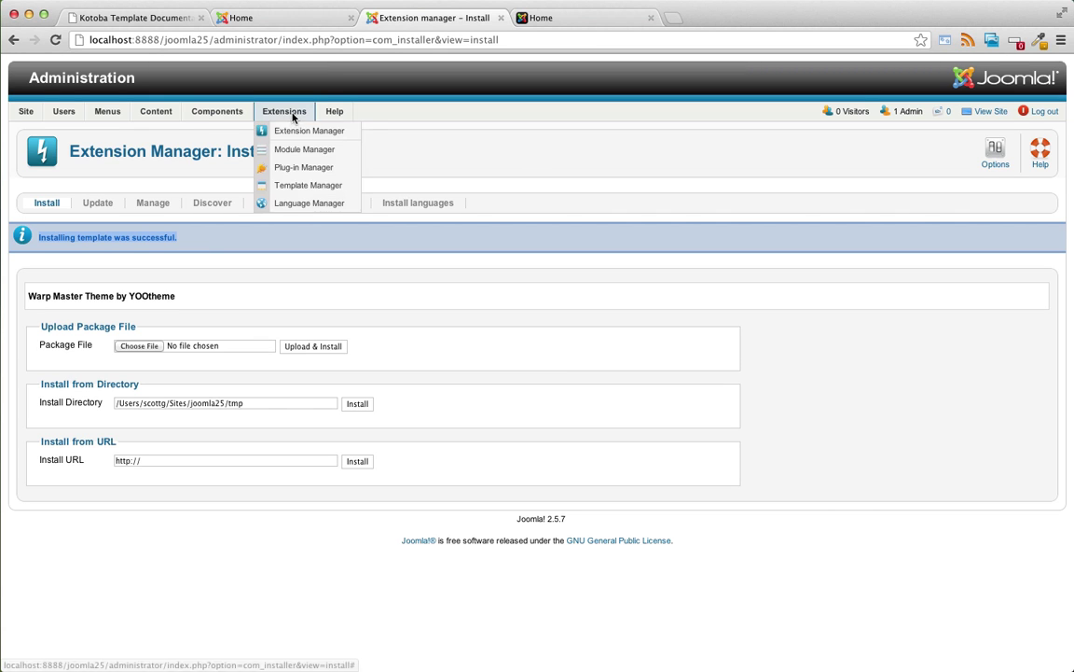
{"action": "left_click", "coordinate": [308, 184]}
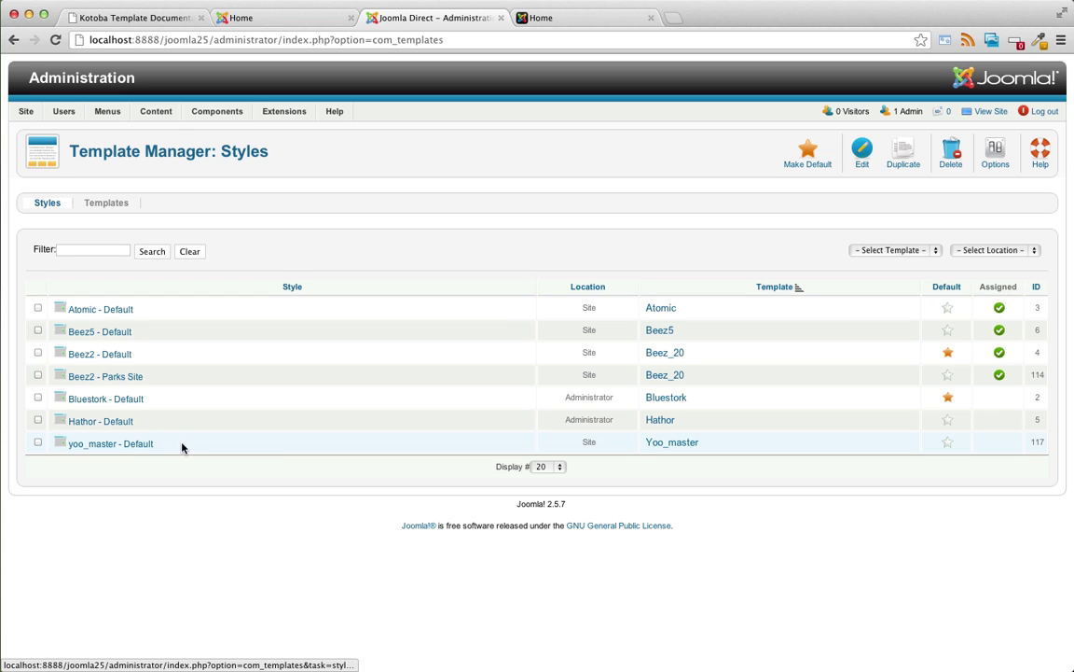
{"action": "left_click", "coordinate": [127, 446]}
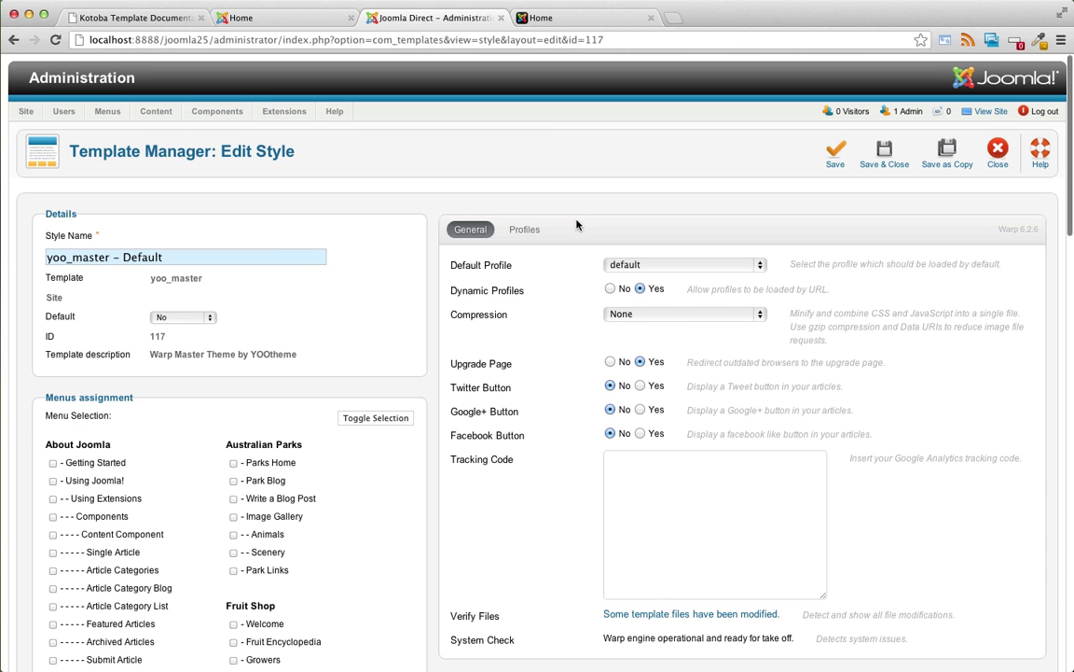
{"action": "left_click", "coordinate": [626, 314]}
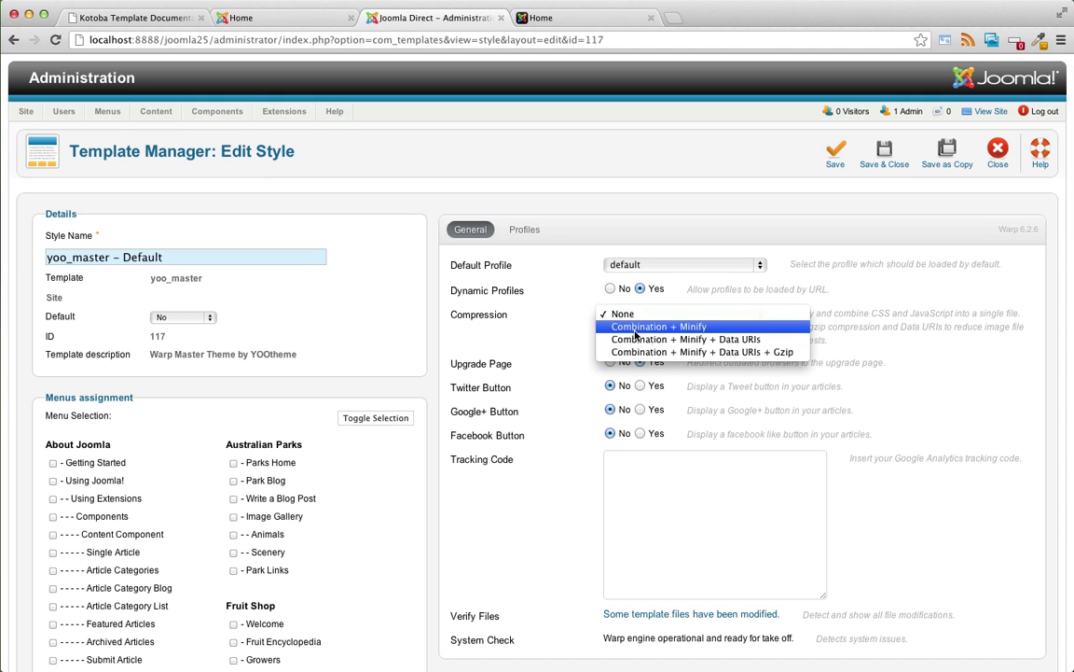
{"action": "left_click", "coordinate": [536, 312]}
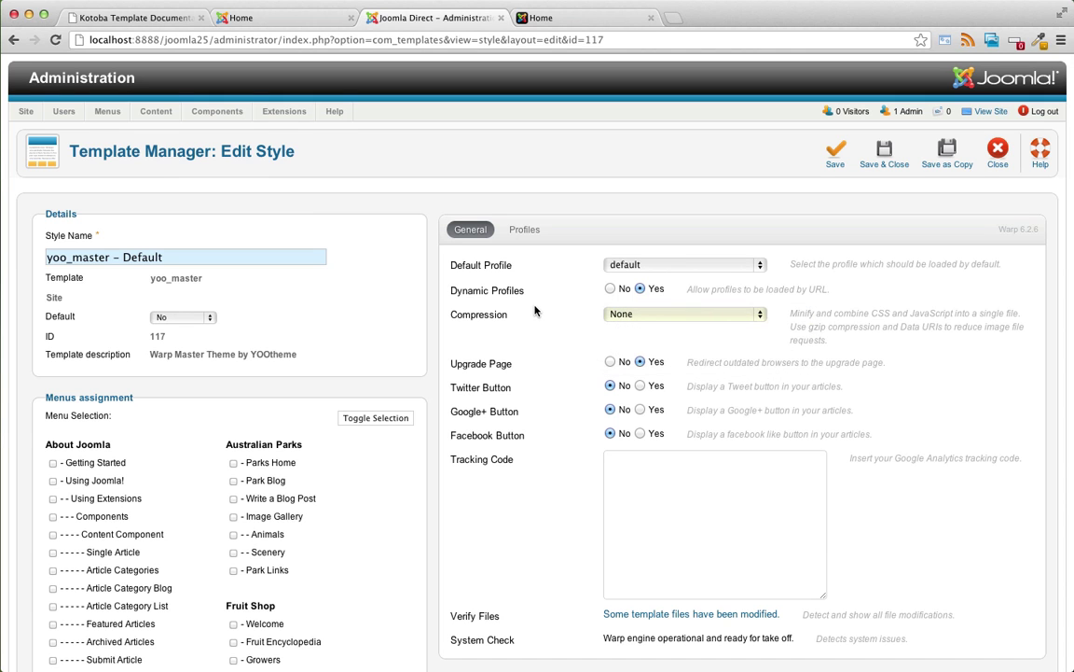
{"action": "key", "text": "super+minus"}
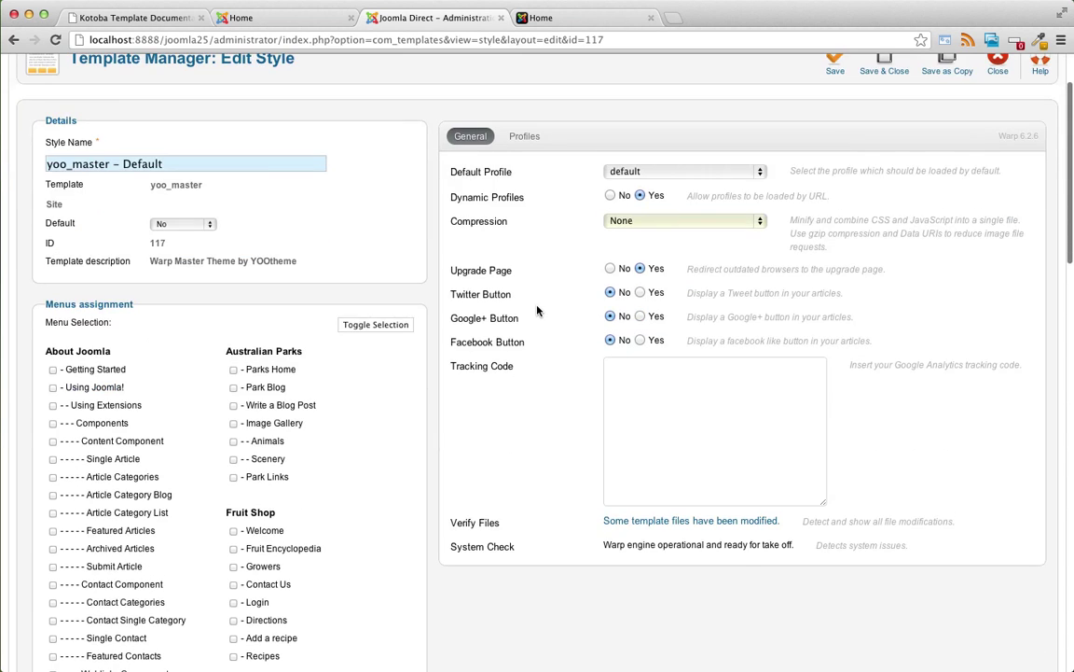
{"action": "key", "text": "super+plus"}
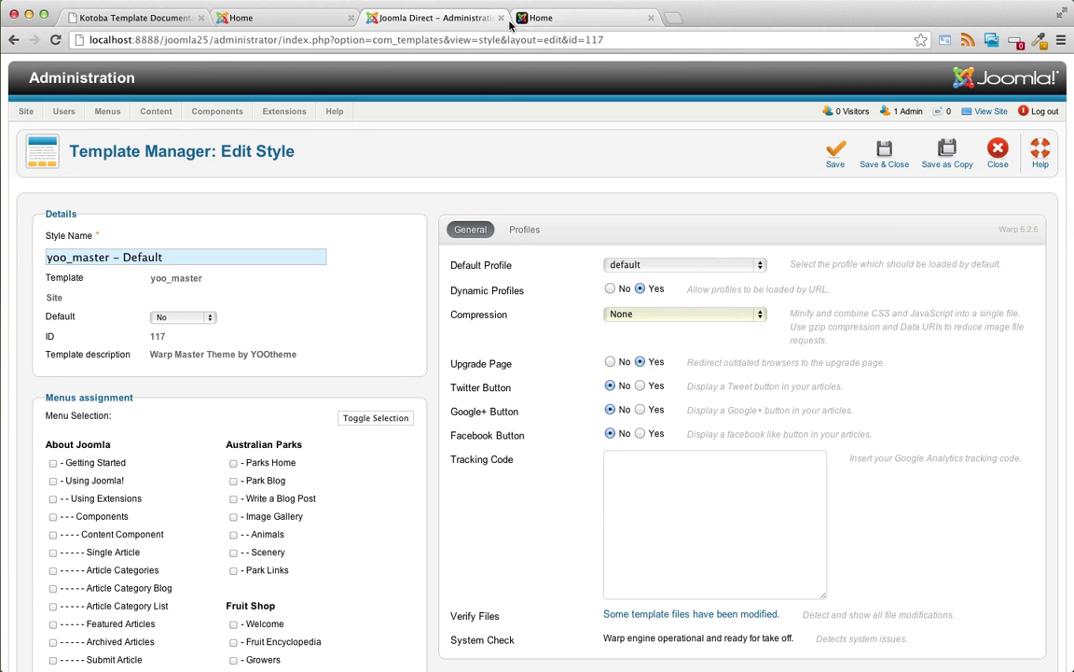
{"action": "left_click", "coordinate": [889, 136]}
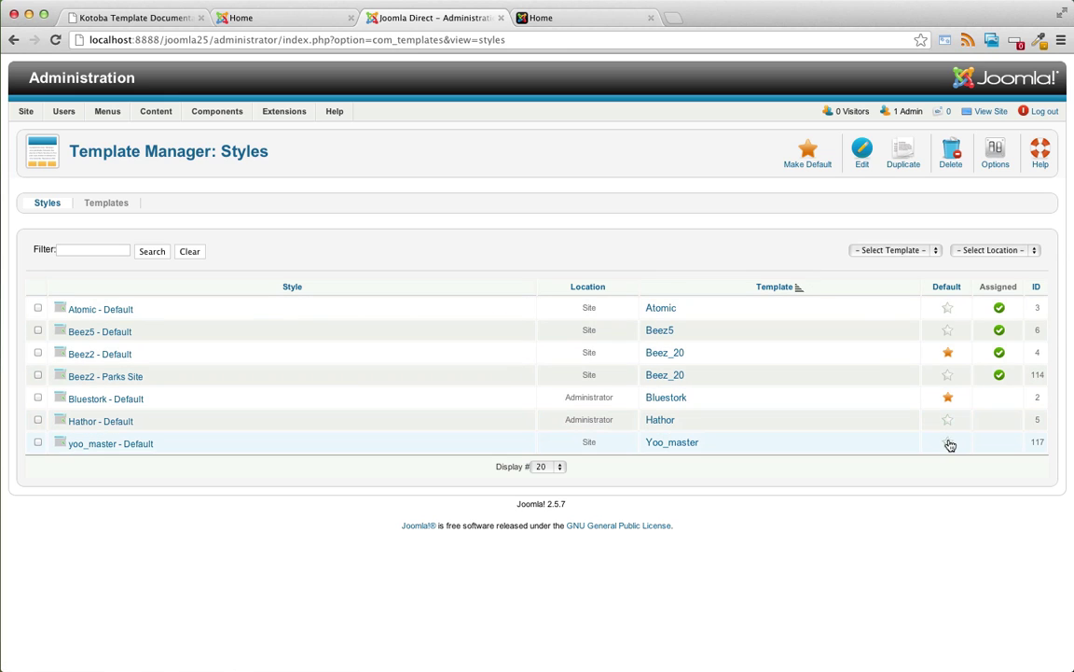
Make yoo_master - Default the default style and reload the local site to see it.
{"action": "left_click", "coordinate": [947, 443]}
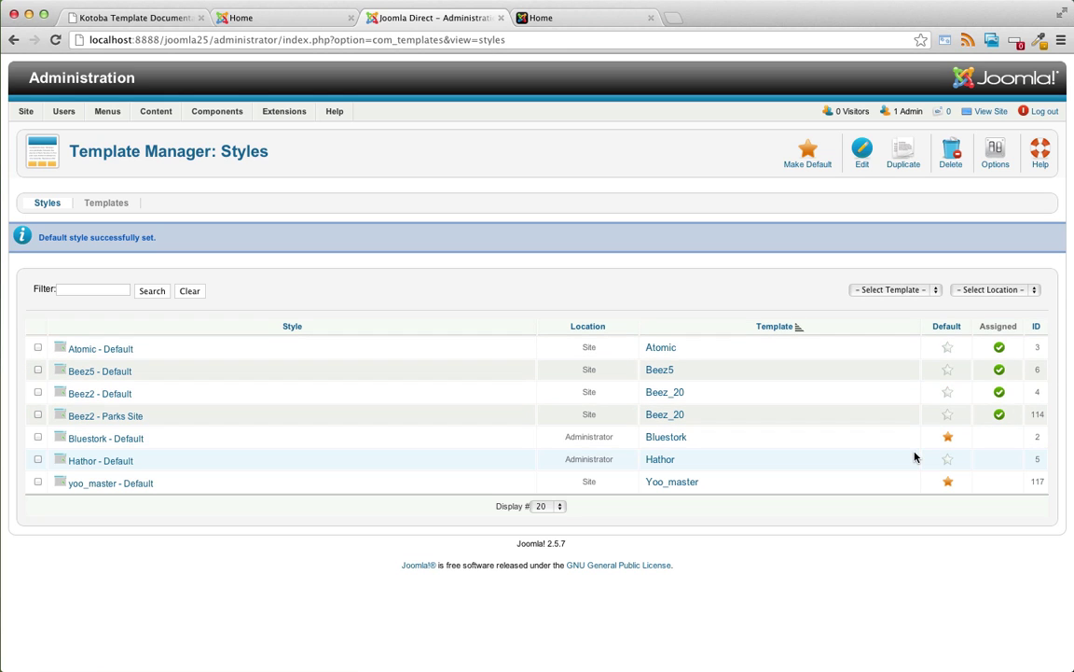
{"action": "left_click", "coordinate": [285, 19]}
{"action": "left_click", "coordinate": [542, 21]}
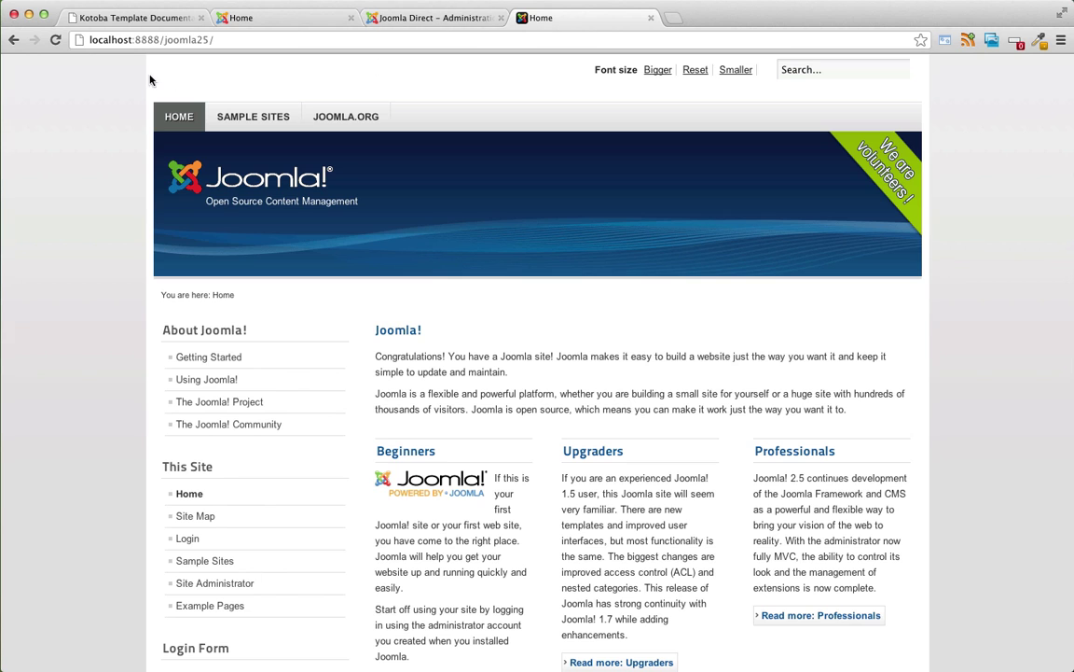
{"action": "left_click", "coordinate": [55, 40]}
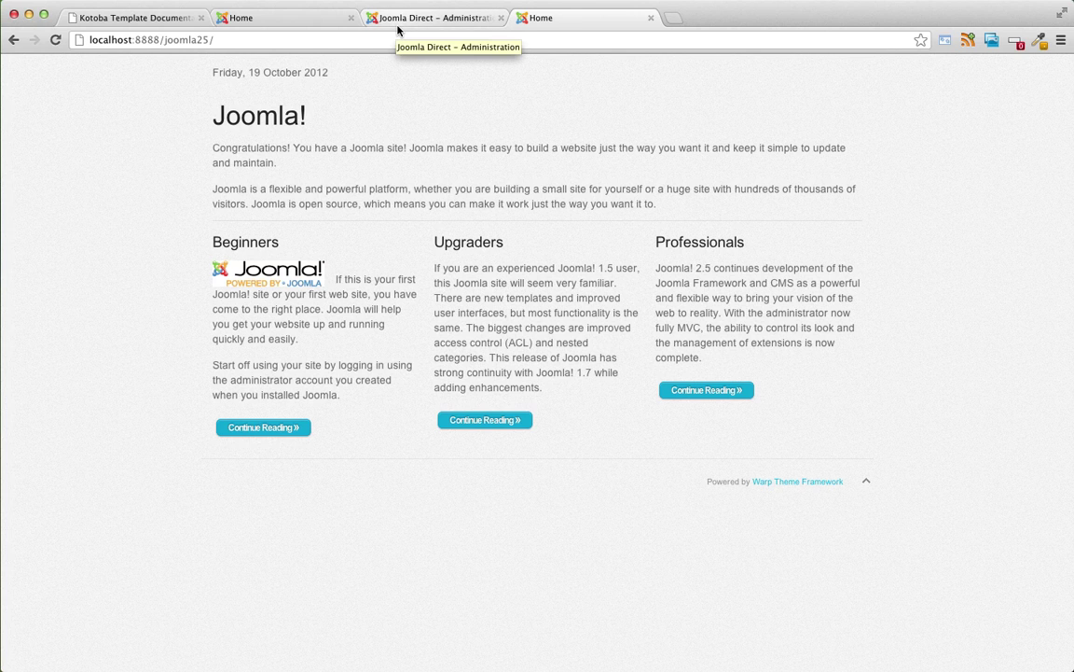
{"action": "left_click", "coordinate": [398, 18]}
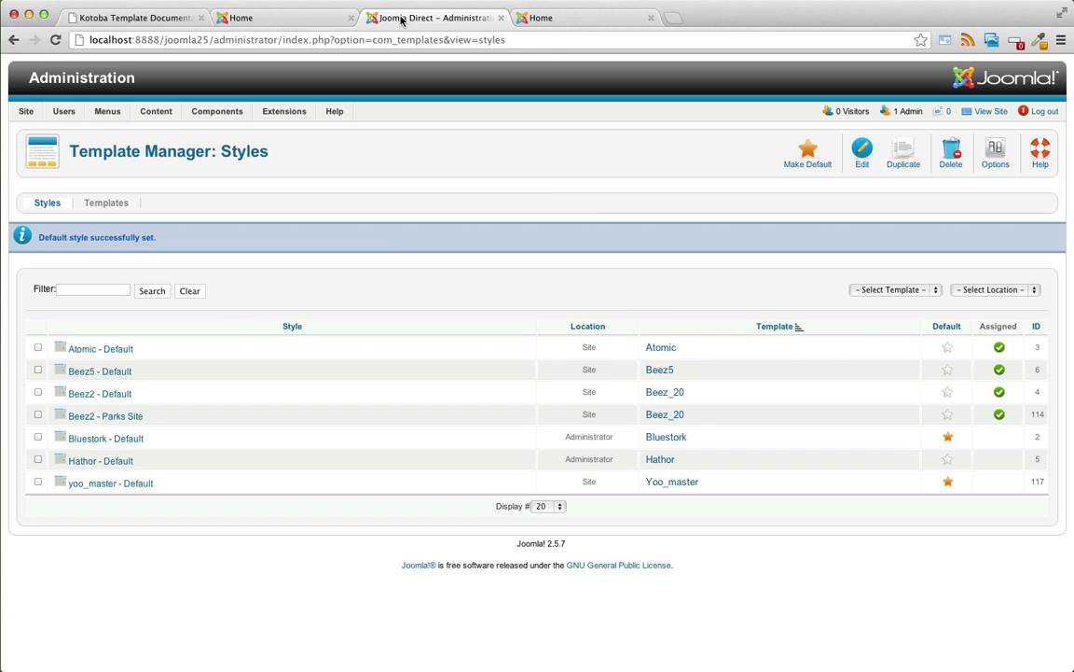
{"action": "left_click", "coordinate": [280, 18]}
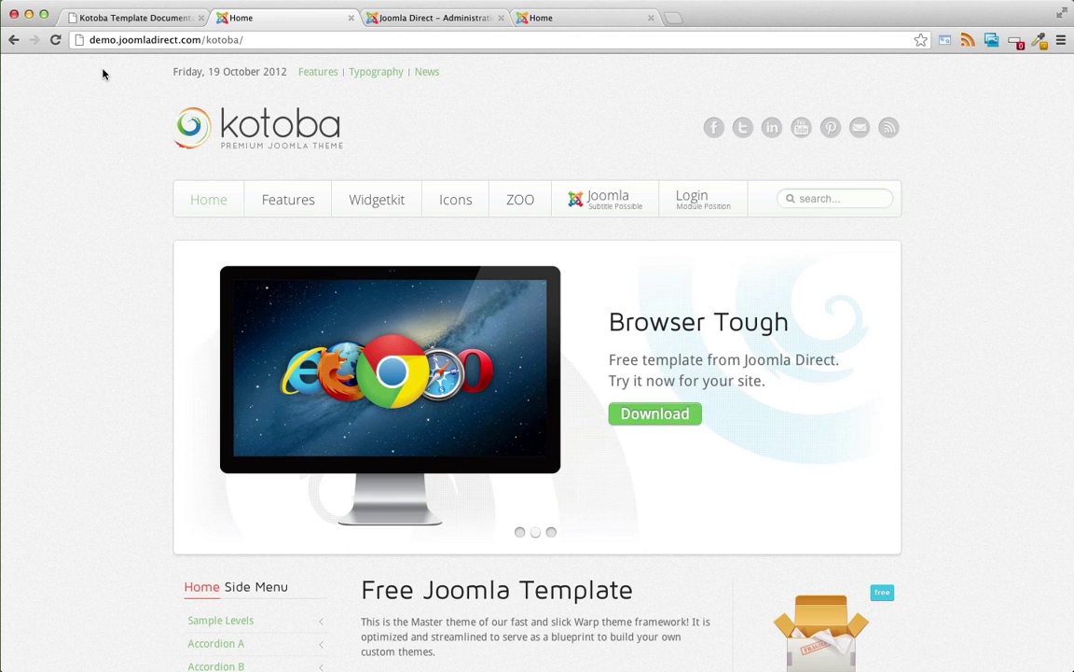
{"action": "left_click", "coordinate": [87, 40]}
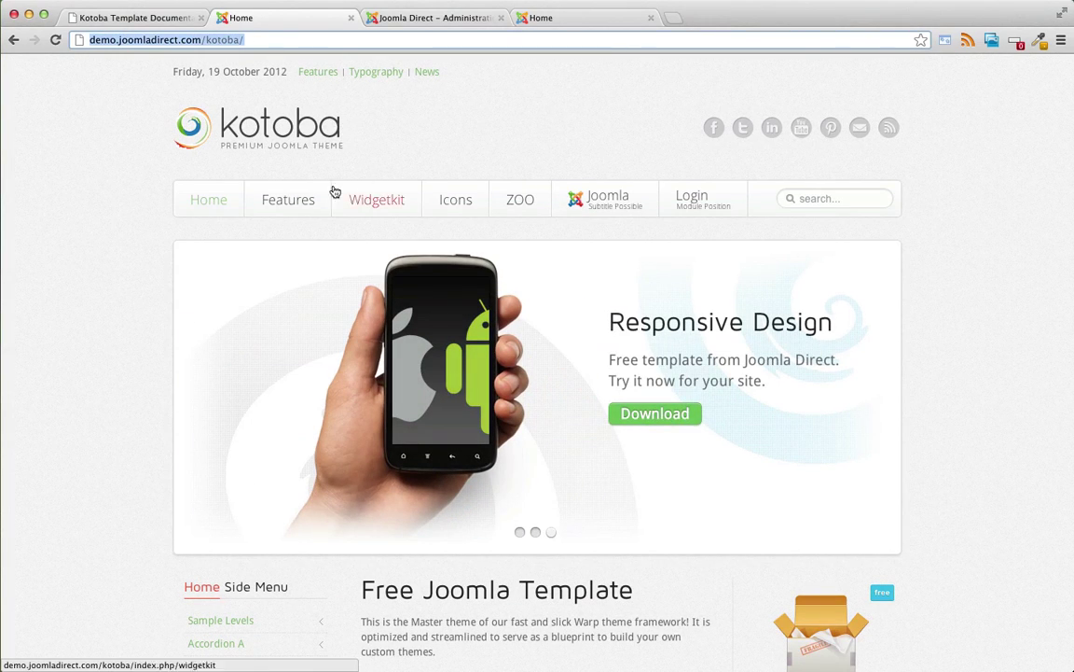
{"action": "mouse_move", "coordinate": [314, 197]}
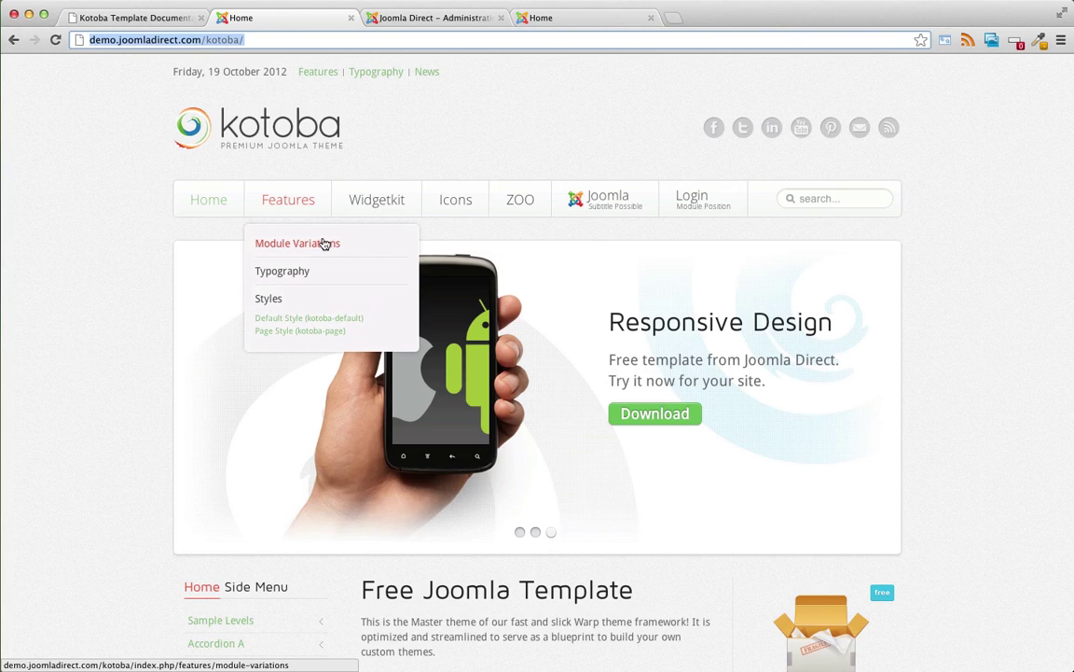
{"action": "left_click", "coordinate": [308, 243]}
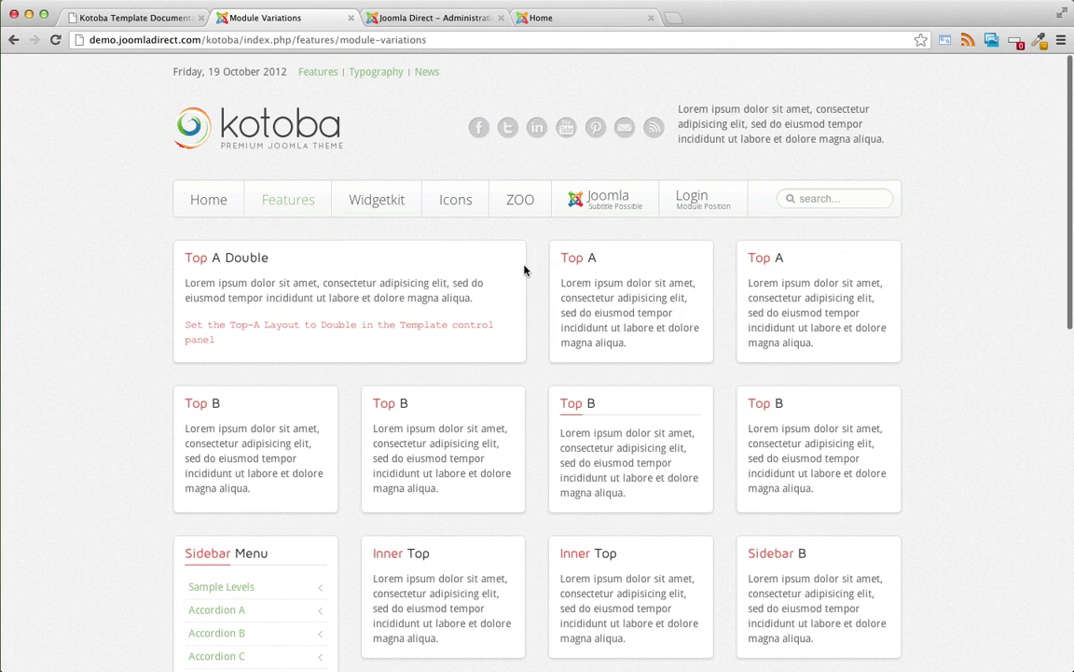
{"action": "scroll", "coordinate": [566, 305], "scroll_direction": "down", "scroll_amount": 3}
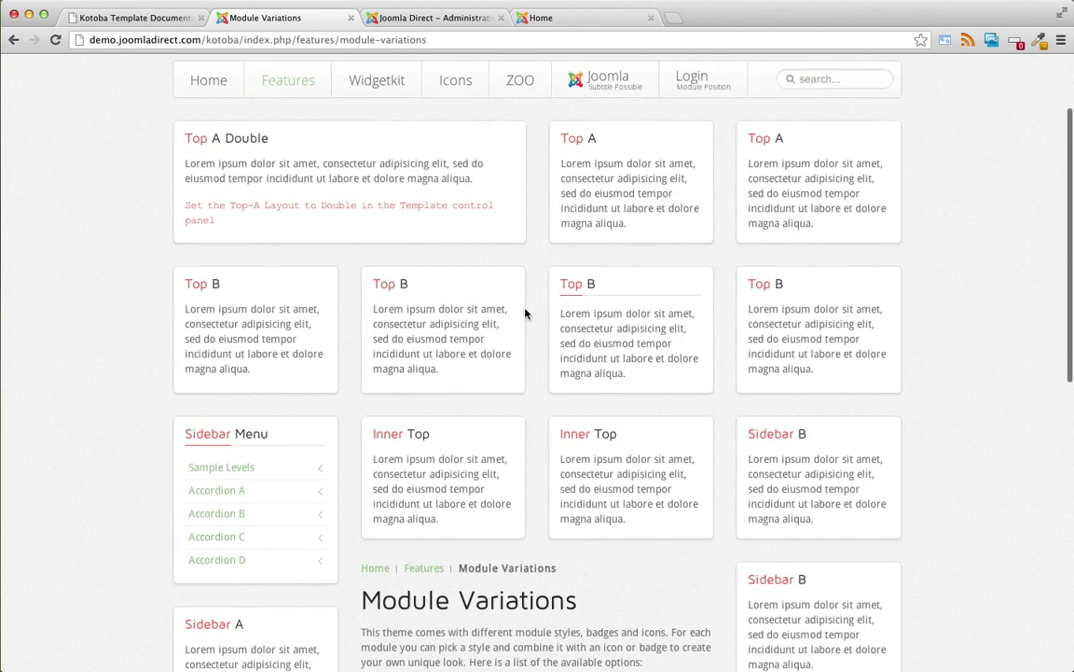
{"action": "scroll", "coordinate": [536, 308], "scroll_direction": "down", "scroll_amount": 5}
{"action": "scroll", "coordinate": [549, 302], "scroll_direction": "down", "scroll_amount": 10}
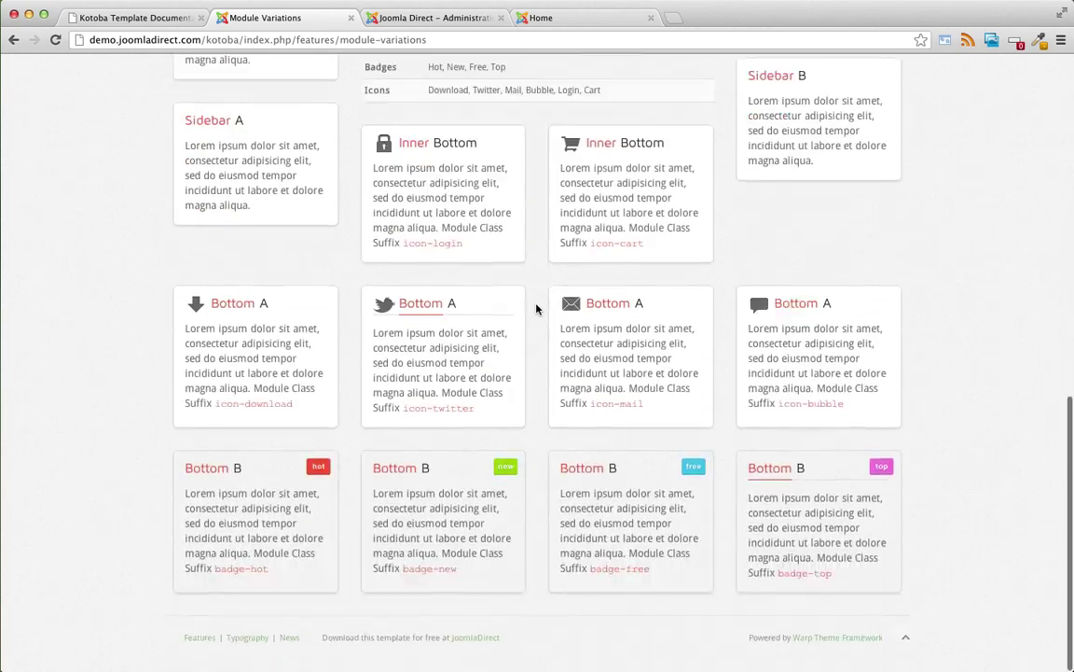
{"action": "scroll", "coordinate": [531, 303], "scroll_direction": "up", "scroll_amount": 15}
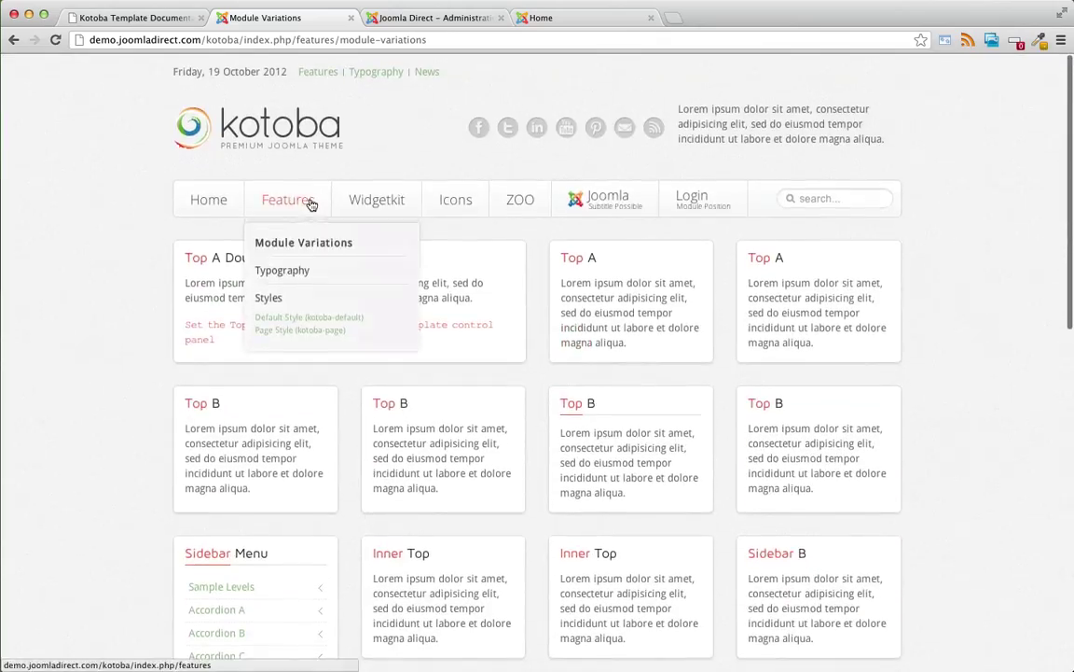
{"action": "left_click", "coordinate": [305, 202]}
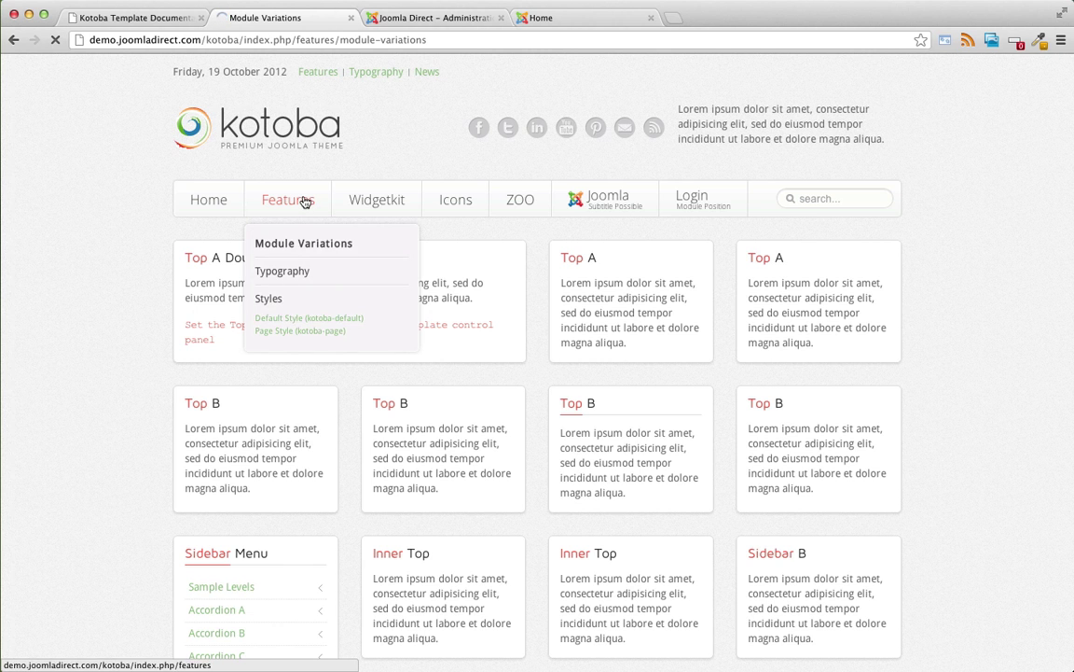
{"action": "scroll", "coordinate": [305, 202], "scroll_direction": "down", "scroll_amount": 15}
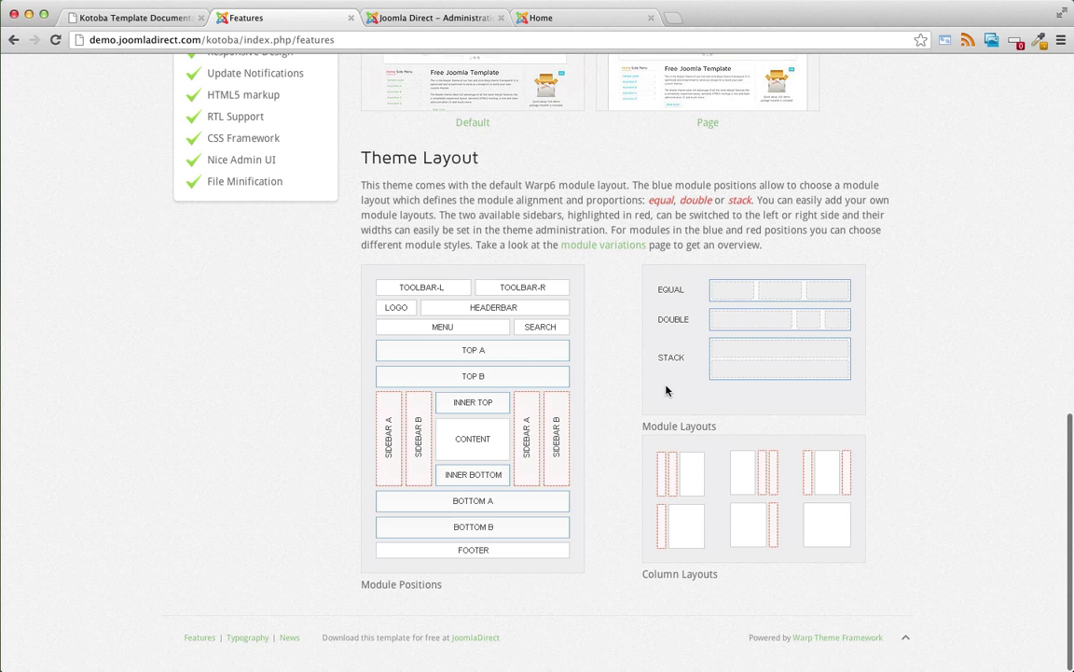
{"action": "scroll", "coordinate": [620, 378], "scroll_direction": "up", "scroll_amount": 5}
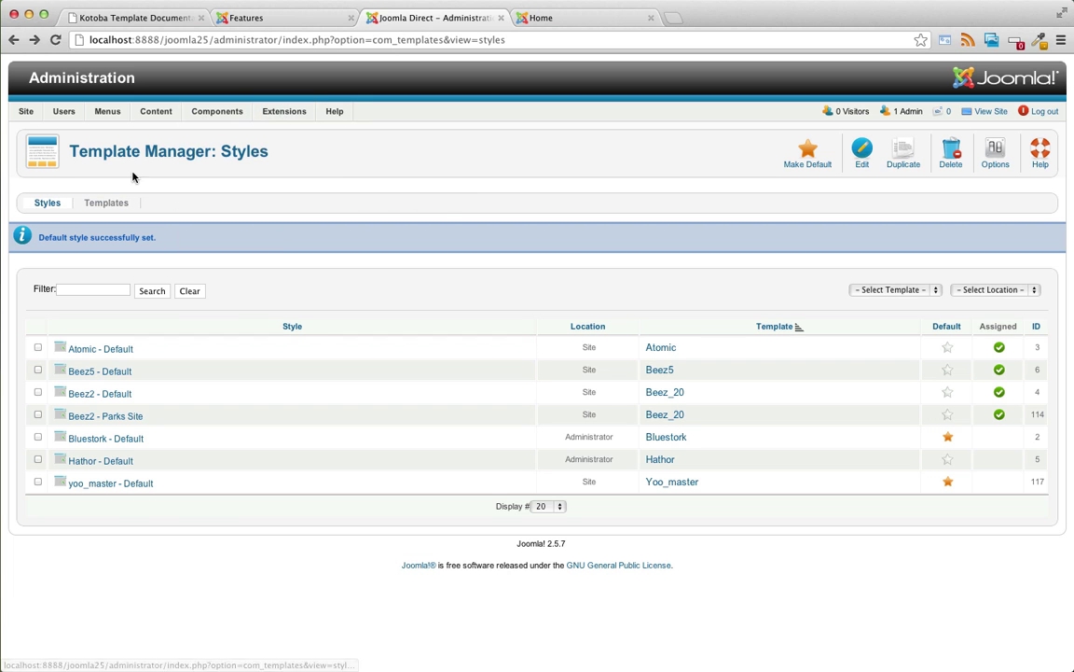
Set Preview Module Positions to Enabled in Template Manager Options and save.
{"action": "left_click", "coordinate": [996, 152]}
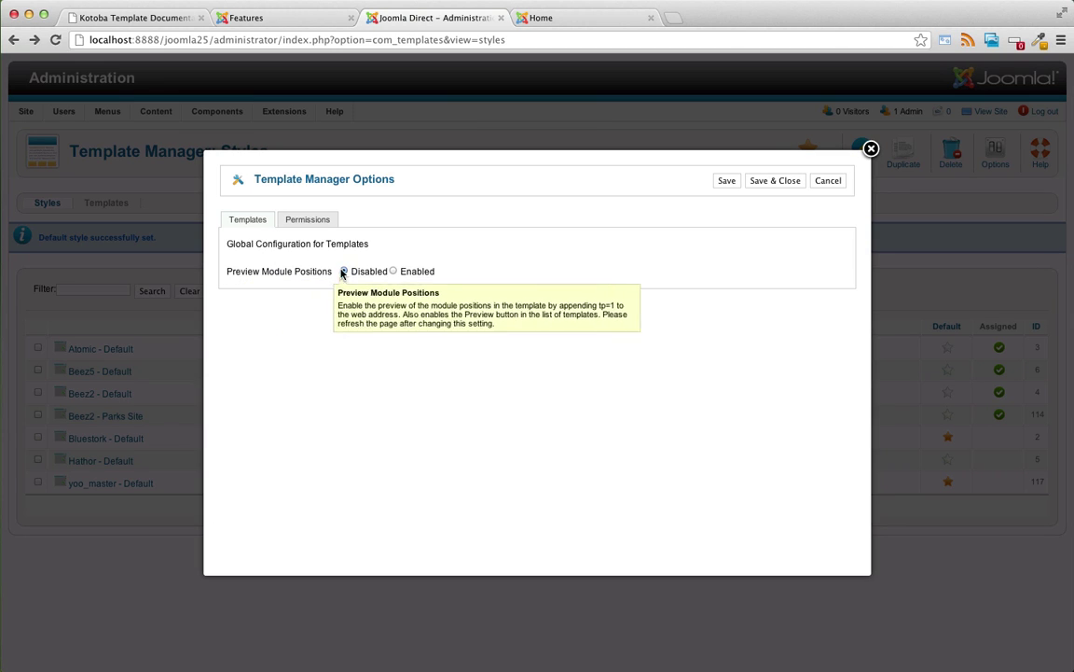
{"action": "left_click", "coordinate": [393, 271]}
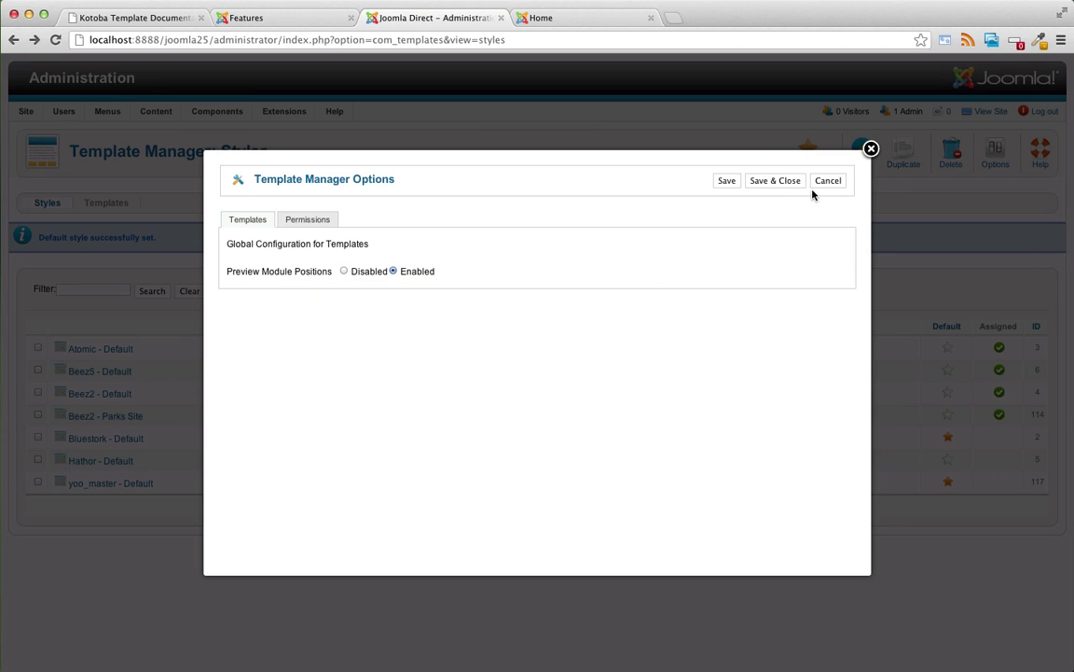
{"action": "left_click", "coordinate": [726, 180]}
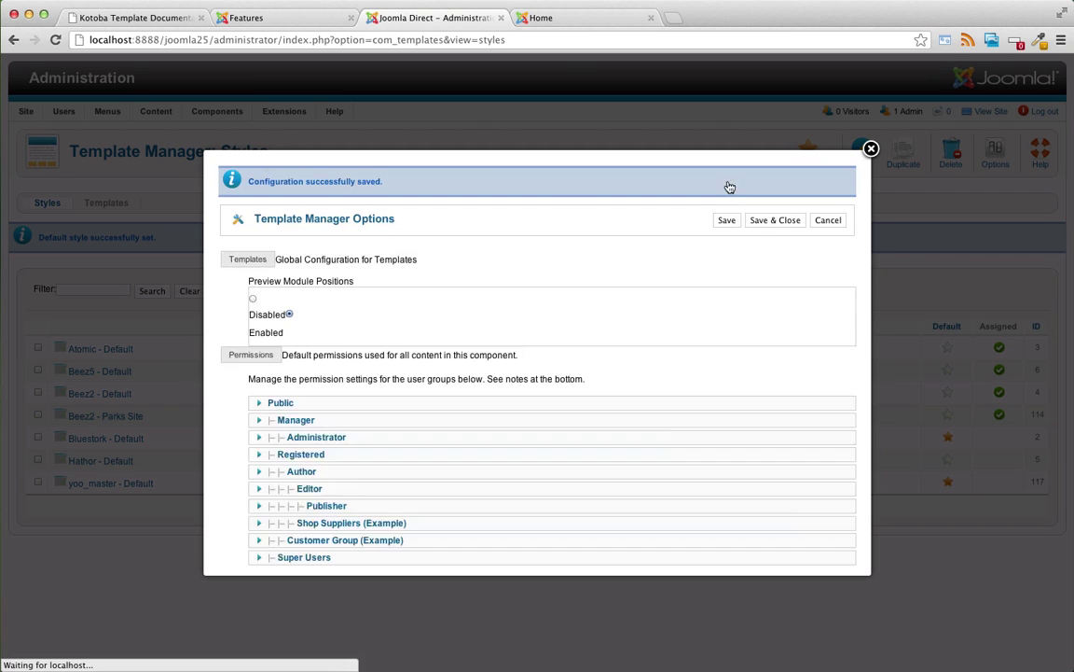
Load the front-end home page with ?tp=1 to outline the module positions.
{"action": "left_click", "coordinate": [870, 148]}
{"action": "left_click", "coordinate": [528, 19]}
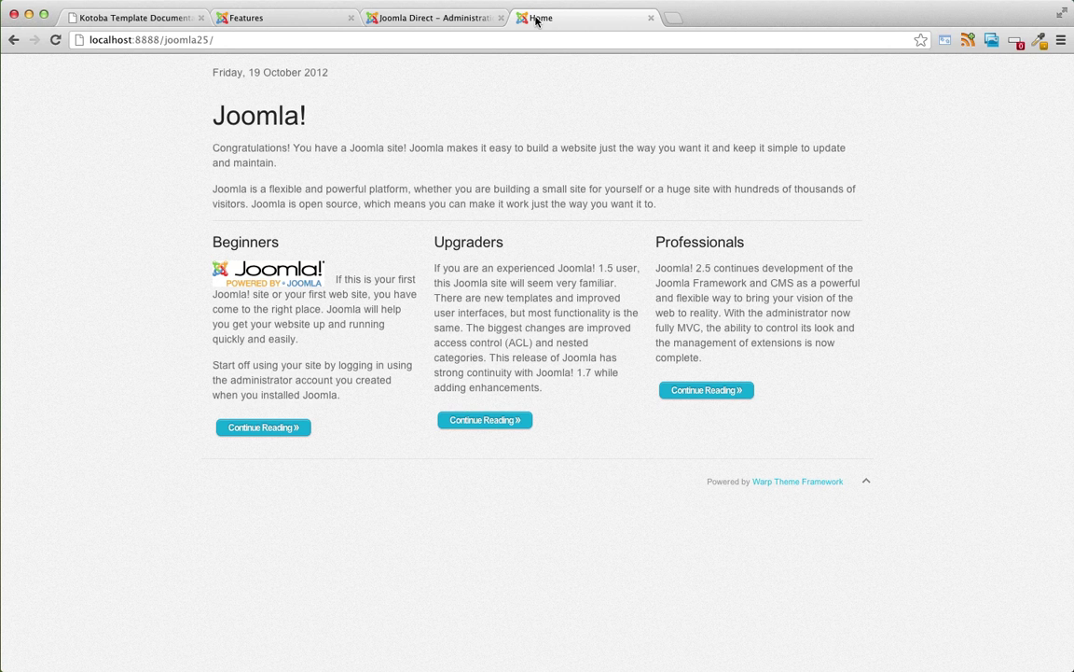
{"action": "left_click", "coordinate": [251, 39]}
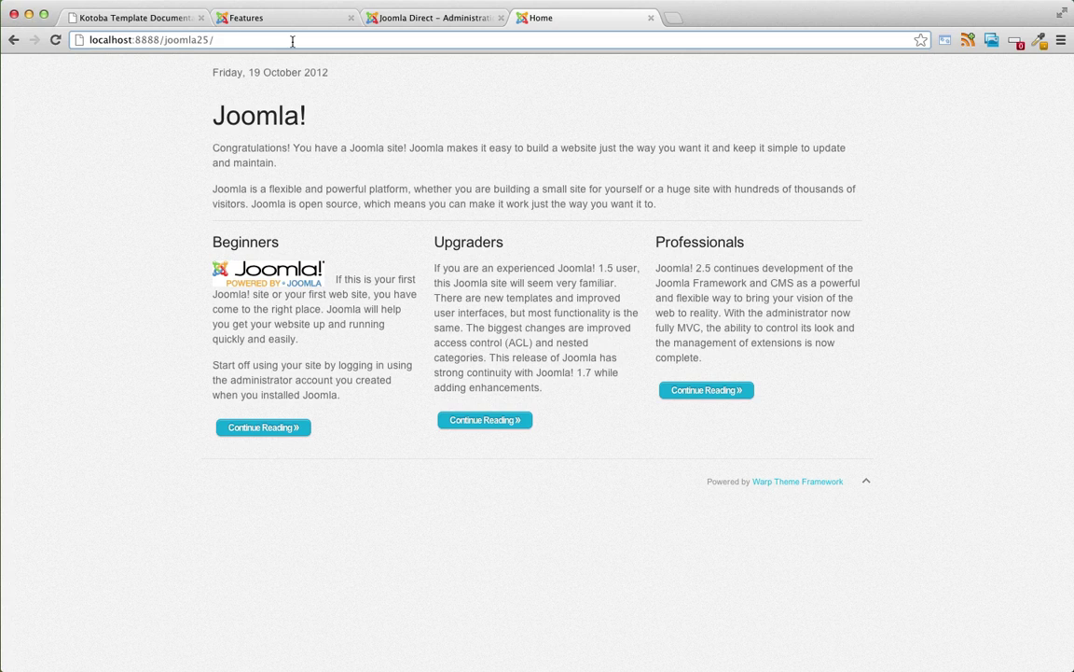
{"action": "type", "text": "?"}
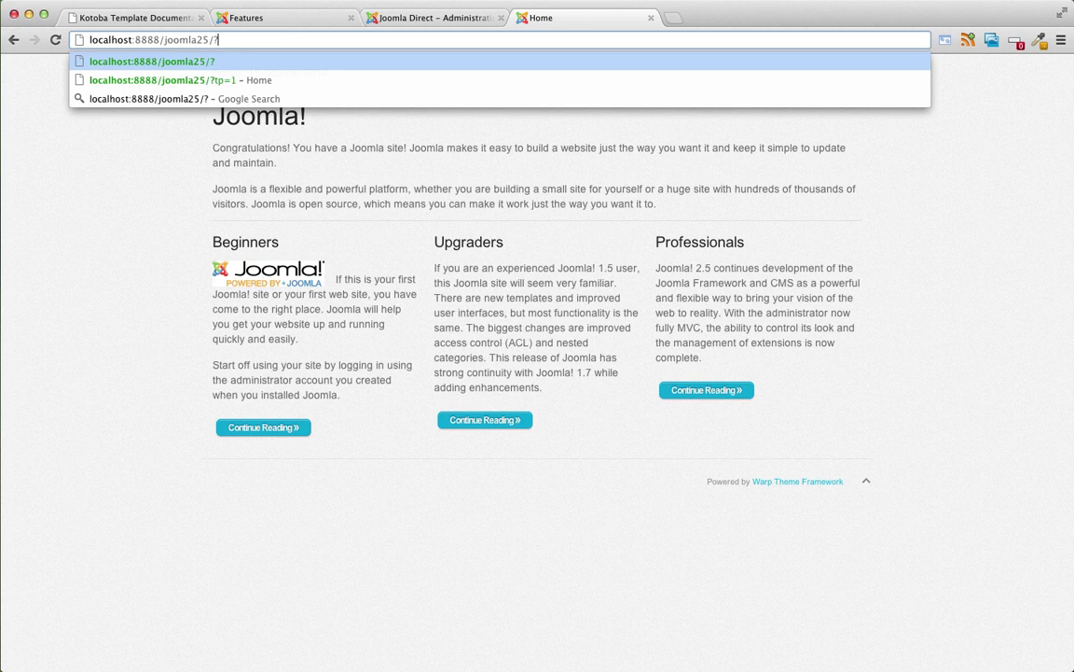
{"action": "type", "text": "tp=1"}
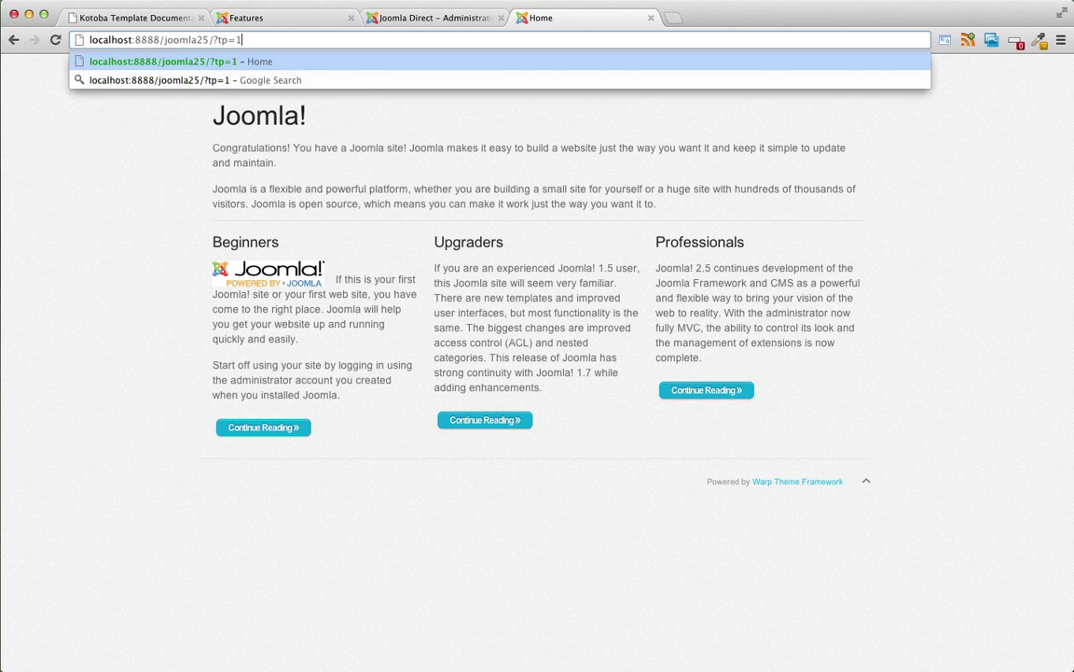
{"action": "key", "text": "Return"}
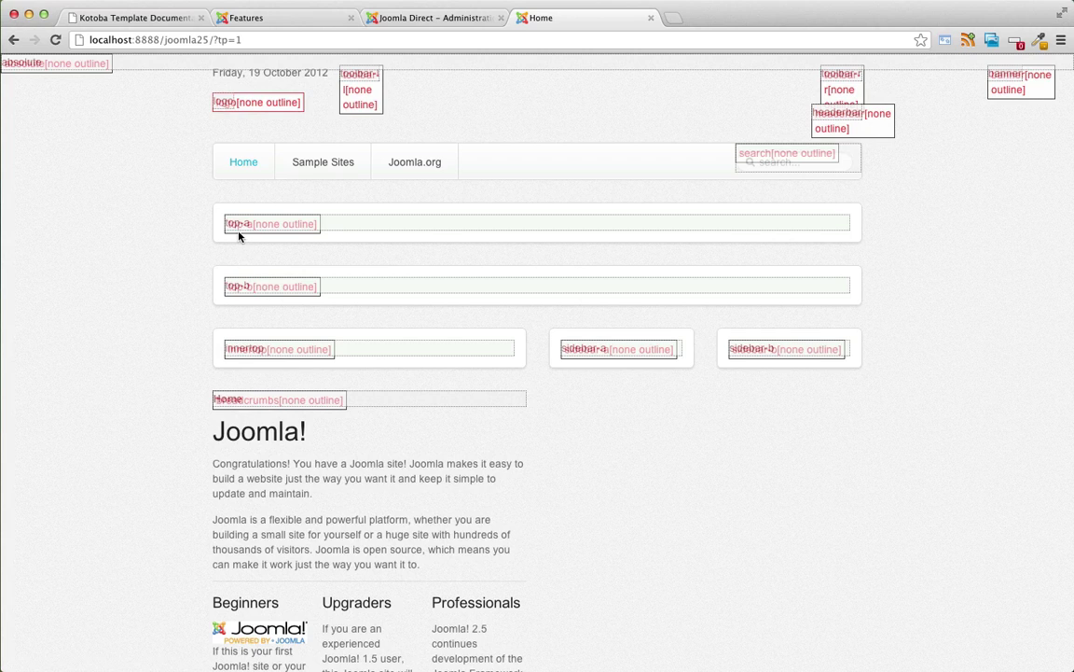
Look over the outlined page, then drop ?tp=1 and reload the plain home page.
{"action": "scroll", "coordinate": [374, 236], "scroll_direction": "down", "scroll_amount": 13}
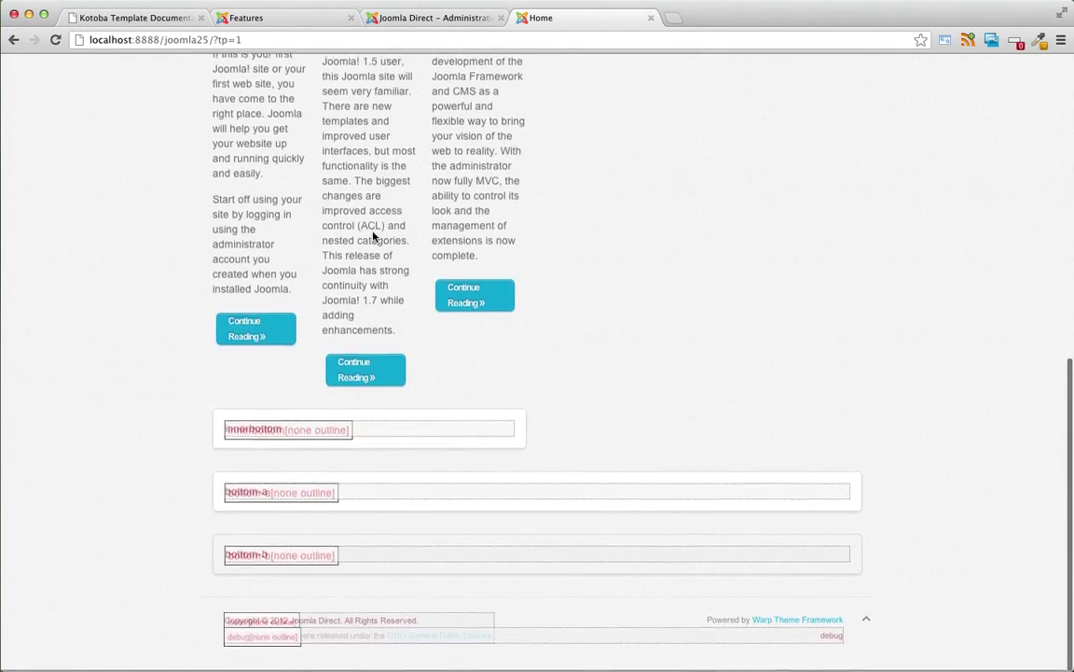
{"action": "scroll", "coordinate": [373, 235], "scroll_direction": "up", "scroll_amount": 13}
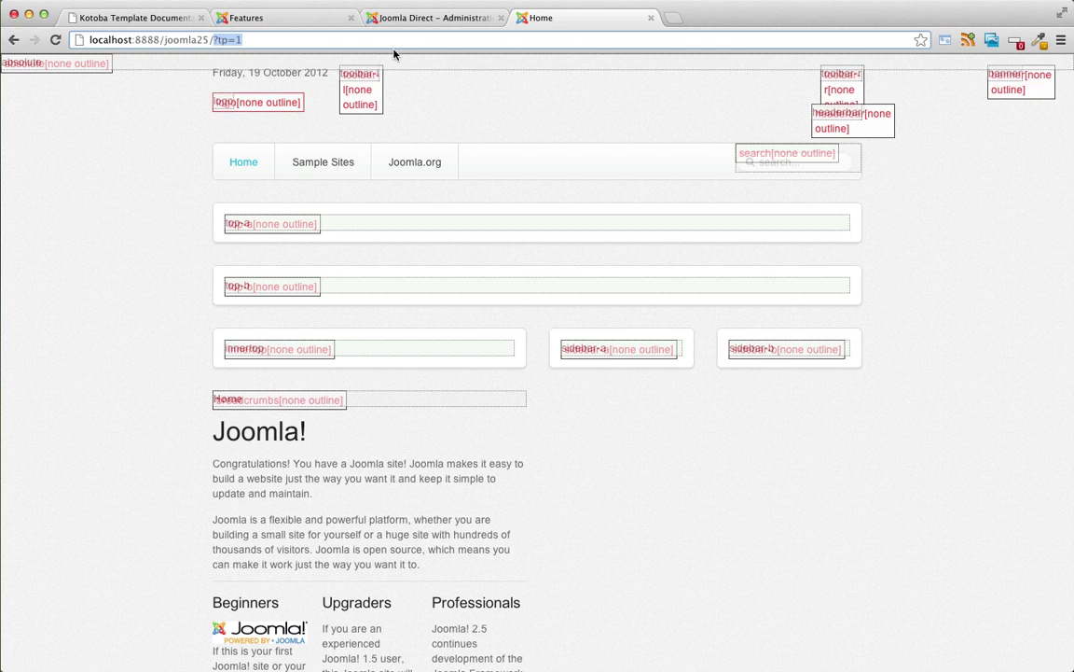
{"action": "key", "text": "BackSpace"}
{"action": "key", "text": "Return"}
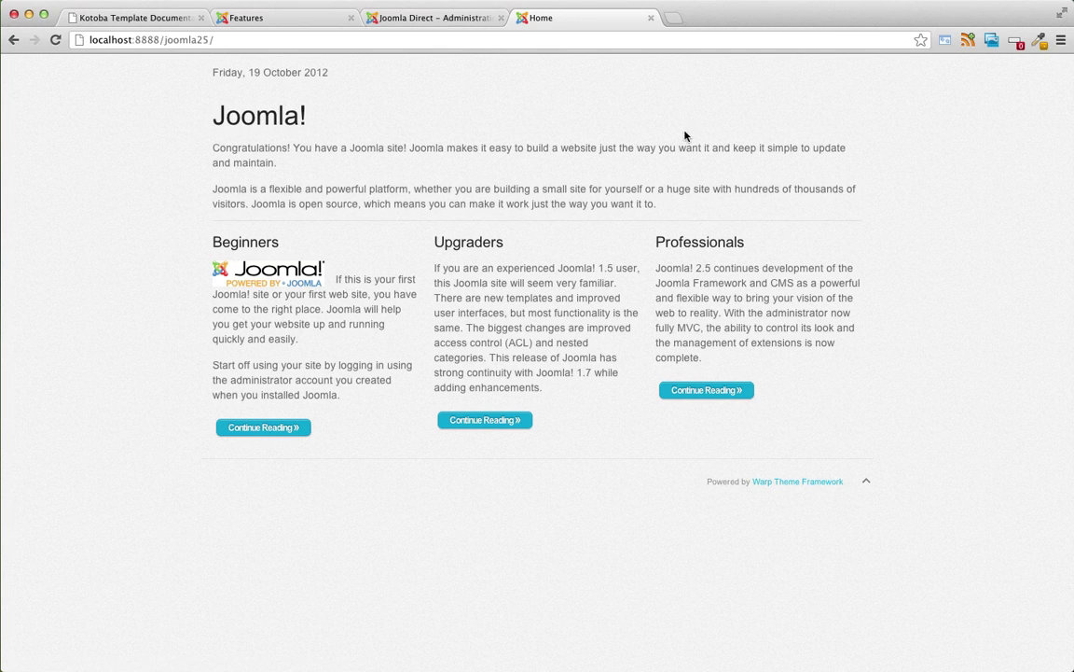
Open Module Manager and filter the site modules by type Menu.
{"action": "left_click", "coordinate": [451, 19]}
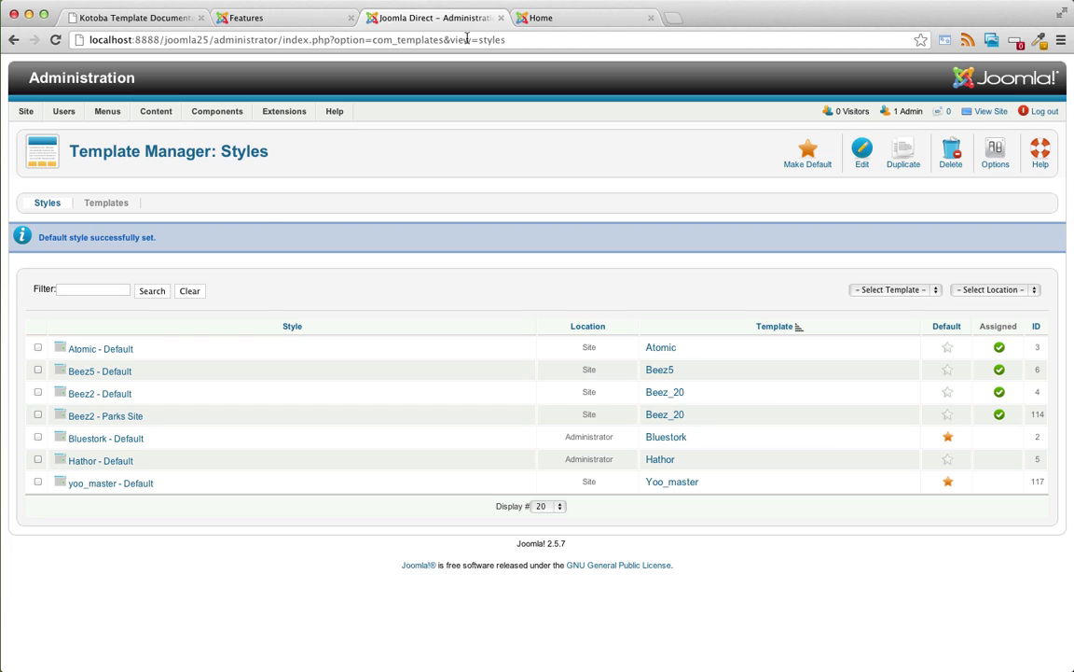
{"action": "mouse_move", "coordinate": [289, 113]}
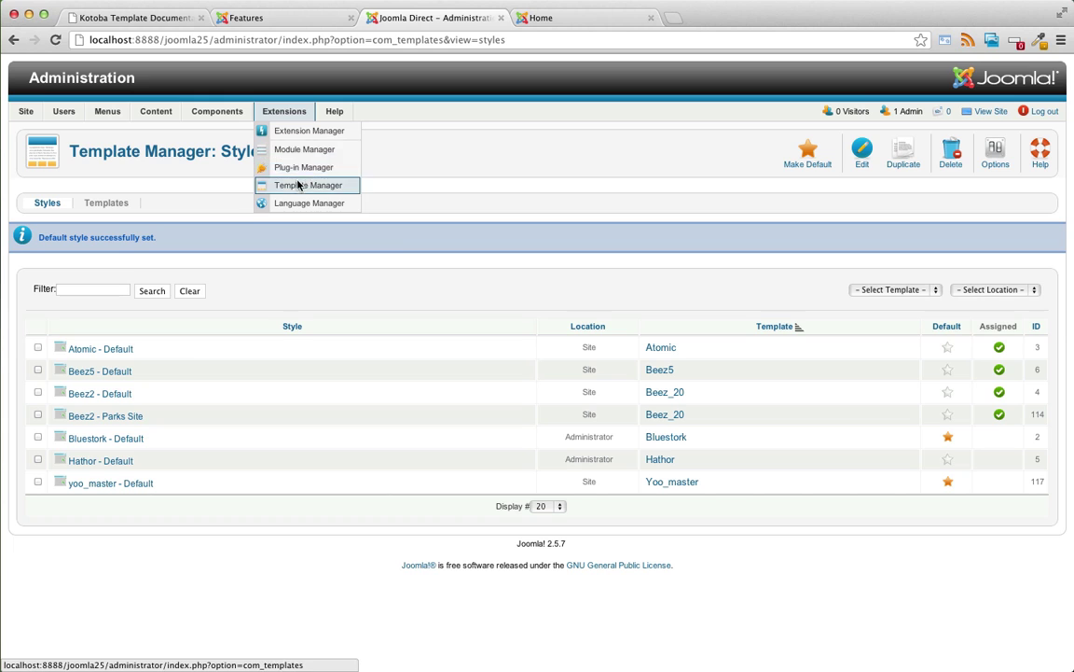
{"action": "left_click", "coordinate": [298, 150]}
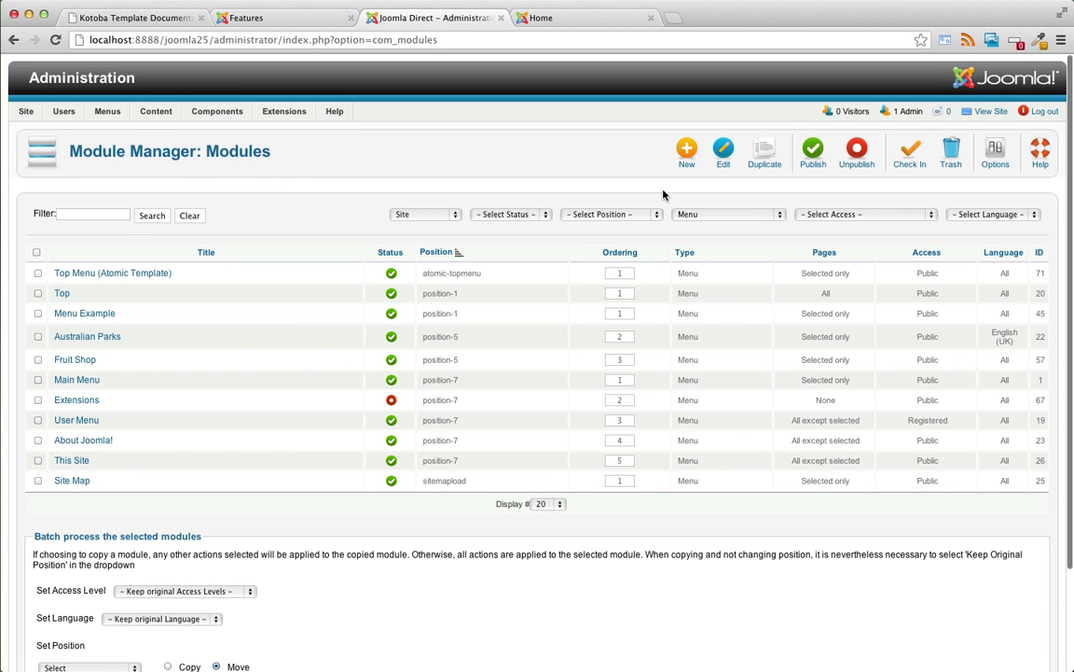
{"action": "left_click", "coordinate": [686, 215]}
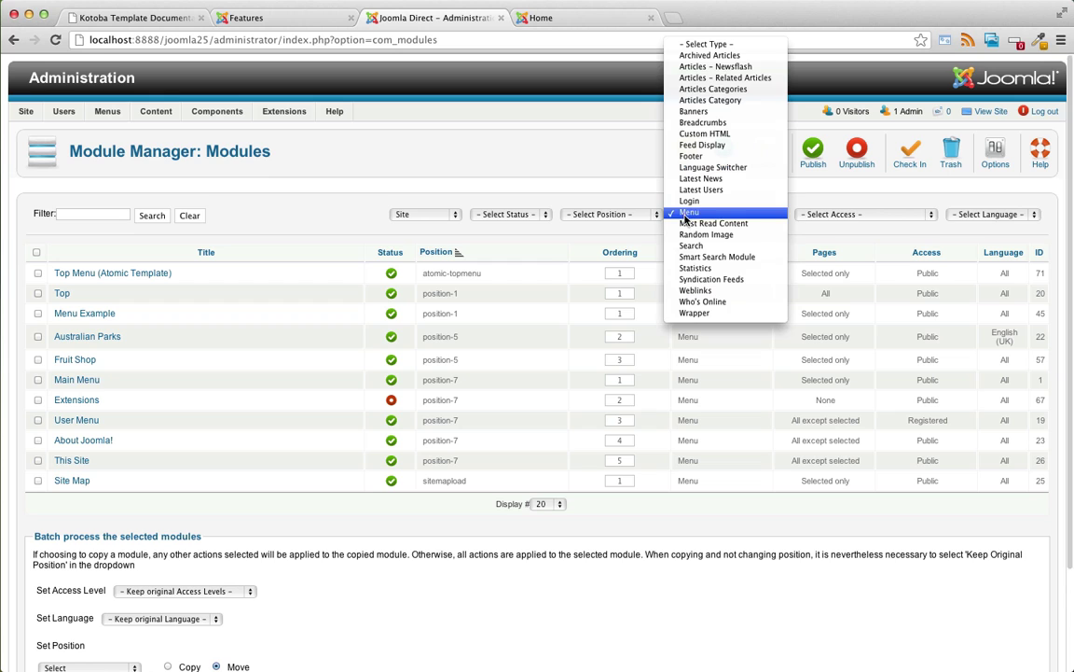
{"action": "left_click", "coordinate": [688, 213]}
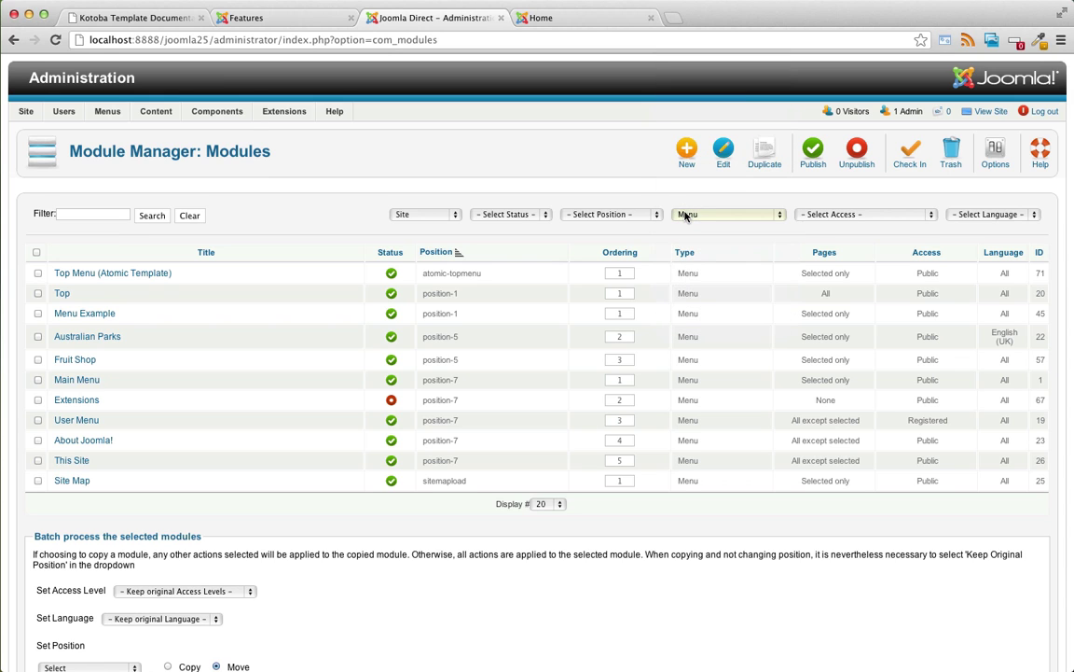
Assign the Top module to the yoo_master 'menu' position and save it.
{"action": "left_click", "coordinate": [62, 295]}
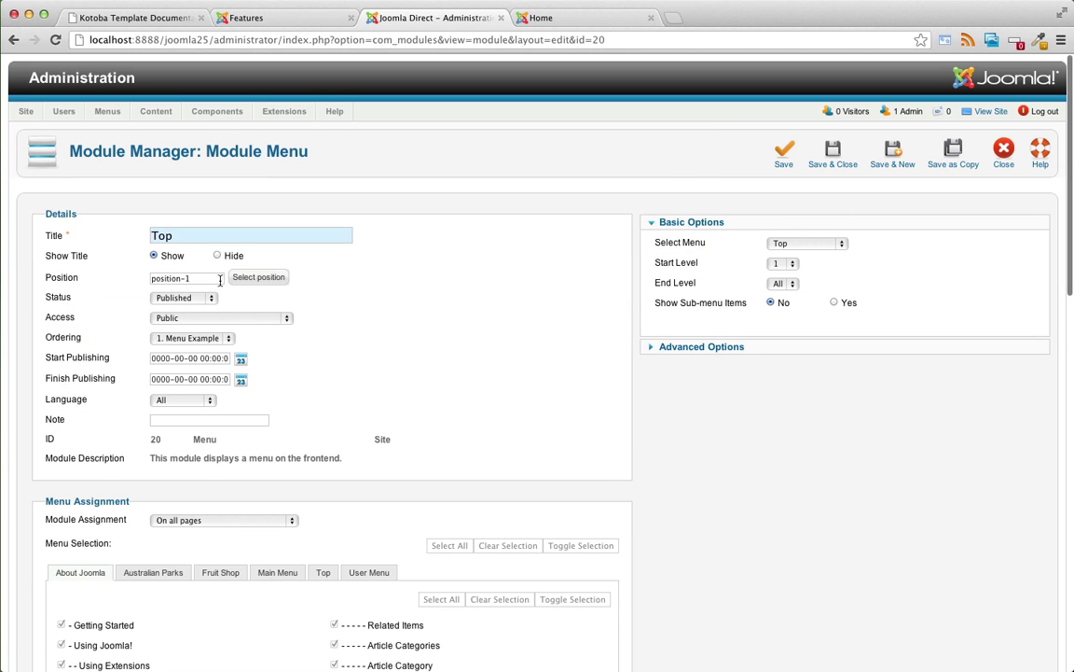
{"action": "left_click", "coordinate": [258, 278]}
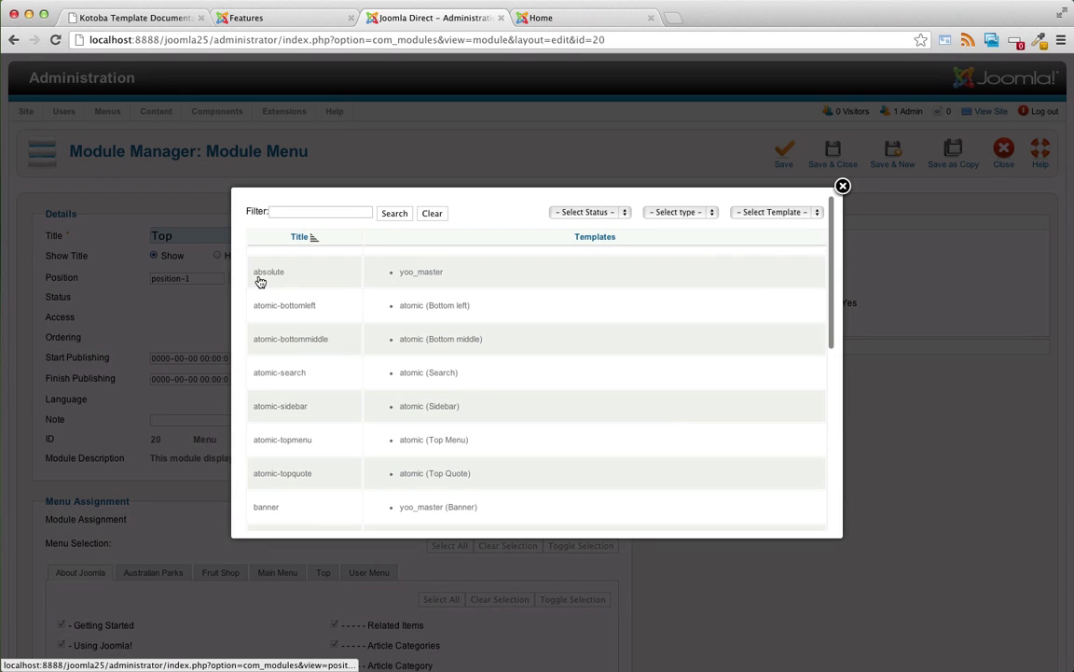
{"action": "left_click", "coordinate": [770, 213]}
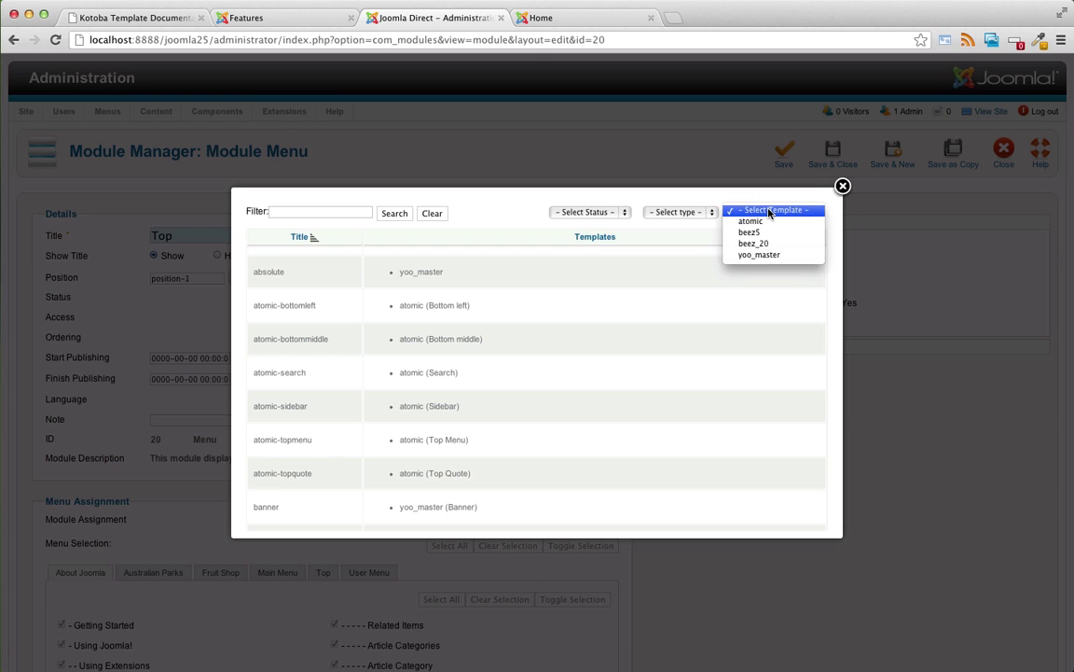
{"action": "left_click", "coordinate": [754, 254]}
{"action": "scroll", "coordinate": [416, 315], "scroll_direction": "down", "scroll_amount": 3}
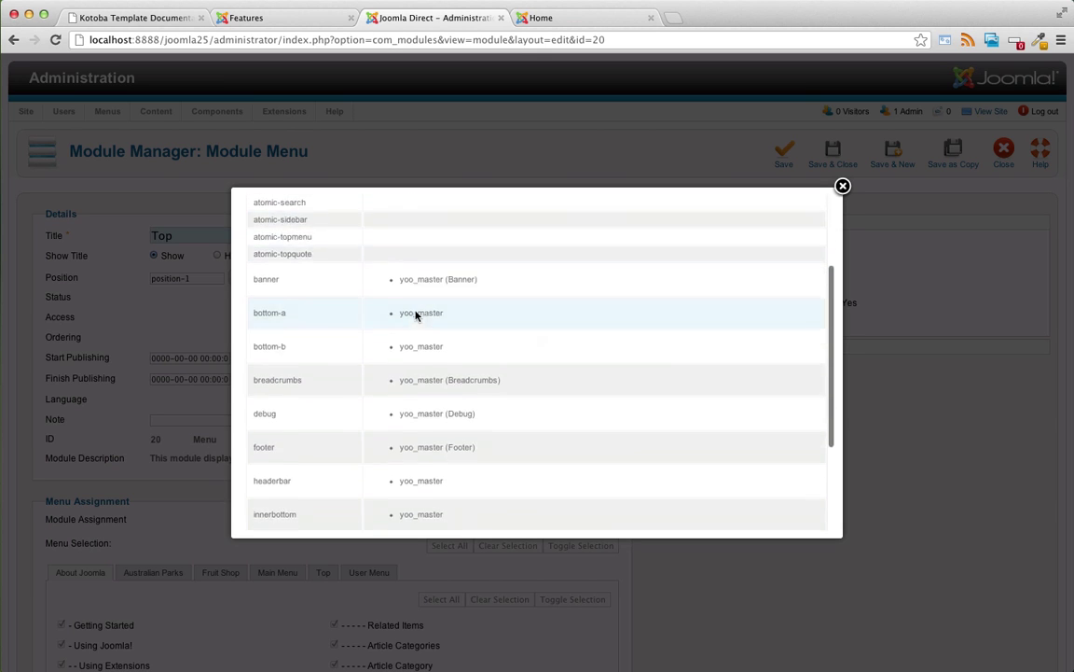
{"action": "scroll", "coordinate": [416, 316], "scroll_direction": "down", "scroll_amount": 5}
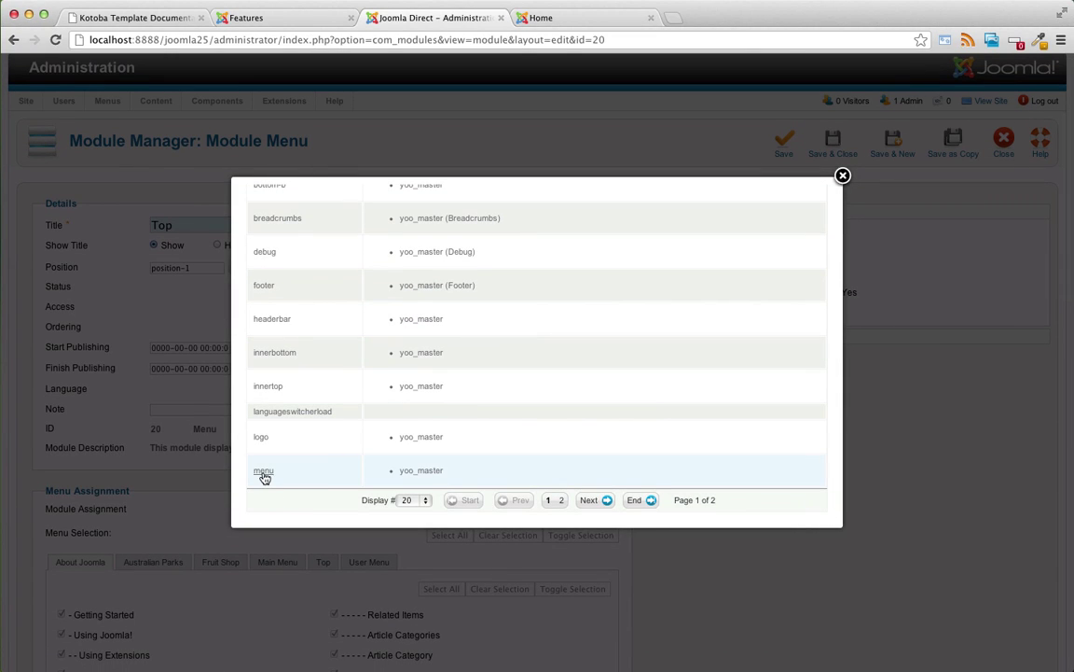
{"action": "left_click", "coordinate": [264, 472]}
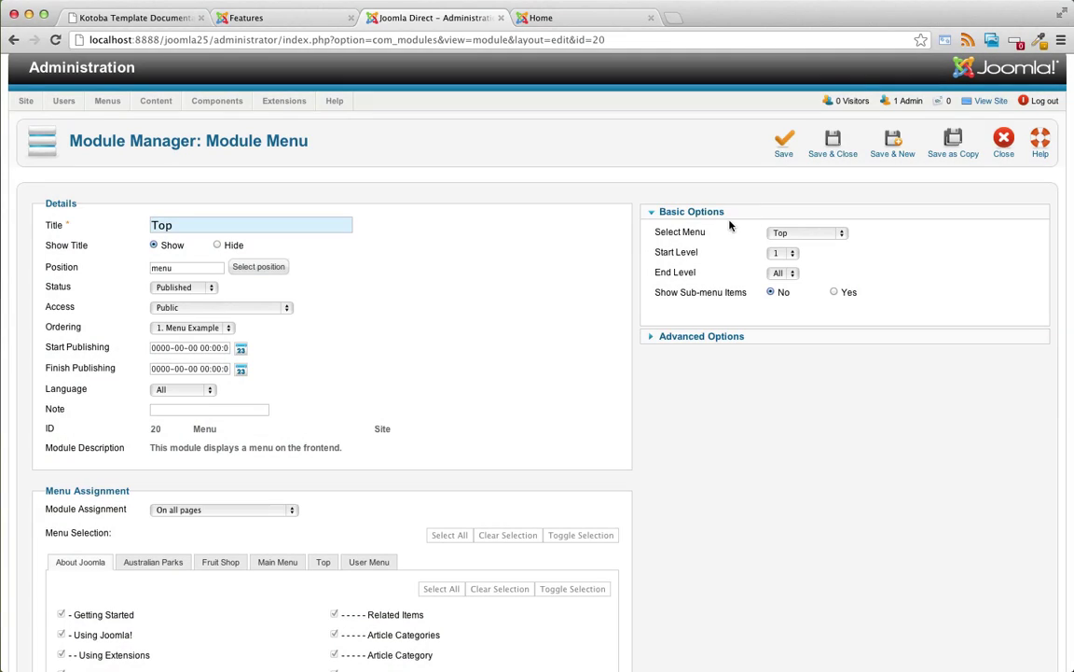
{"action": "left_click", "coordinate": [785, 141]}
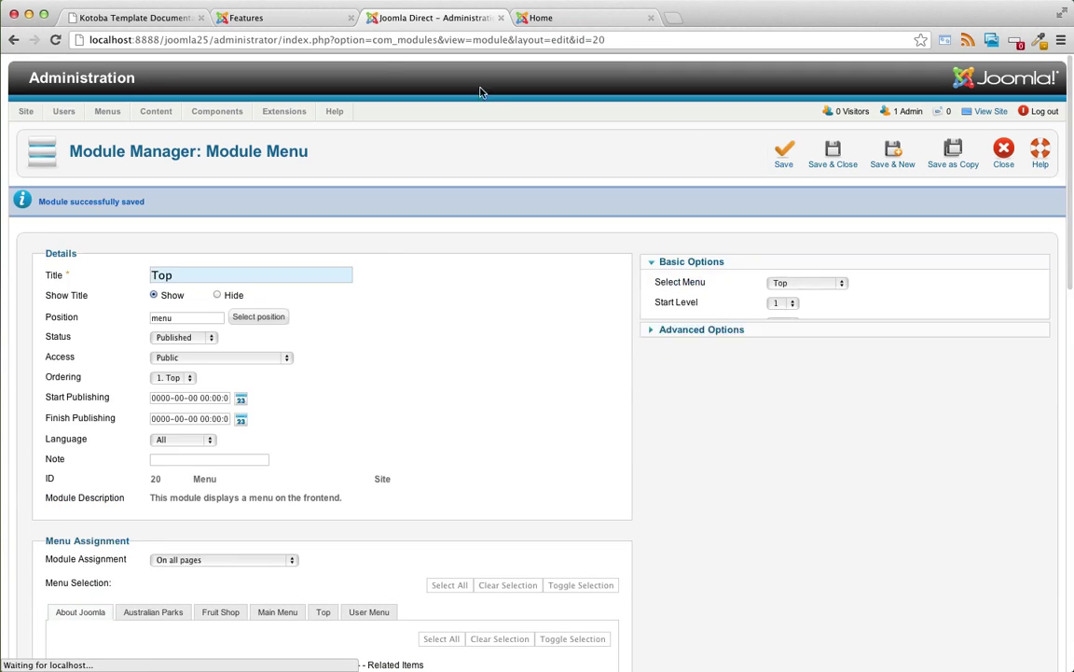
{"action": "left_click", "coordinate": [541, 19]}
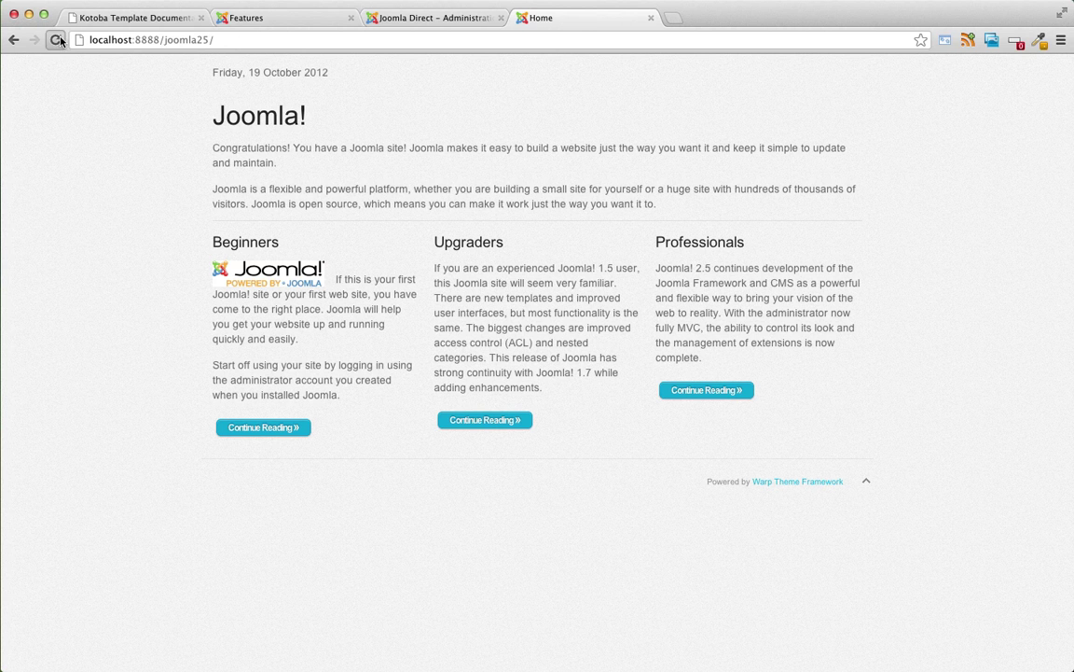
Reload the home page to show the Top menu, then check the demo's Module Variations page.
{"action": "left_click", "coordinate": [55, 39]}
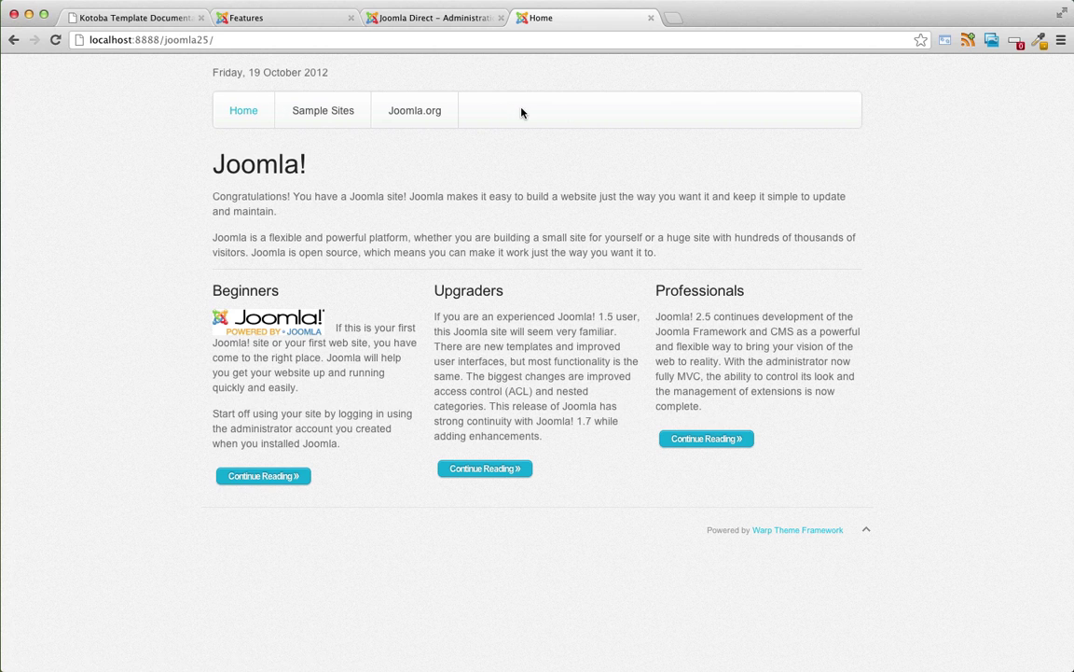
{"action": "left_click", "coordinate": [270, 19]}
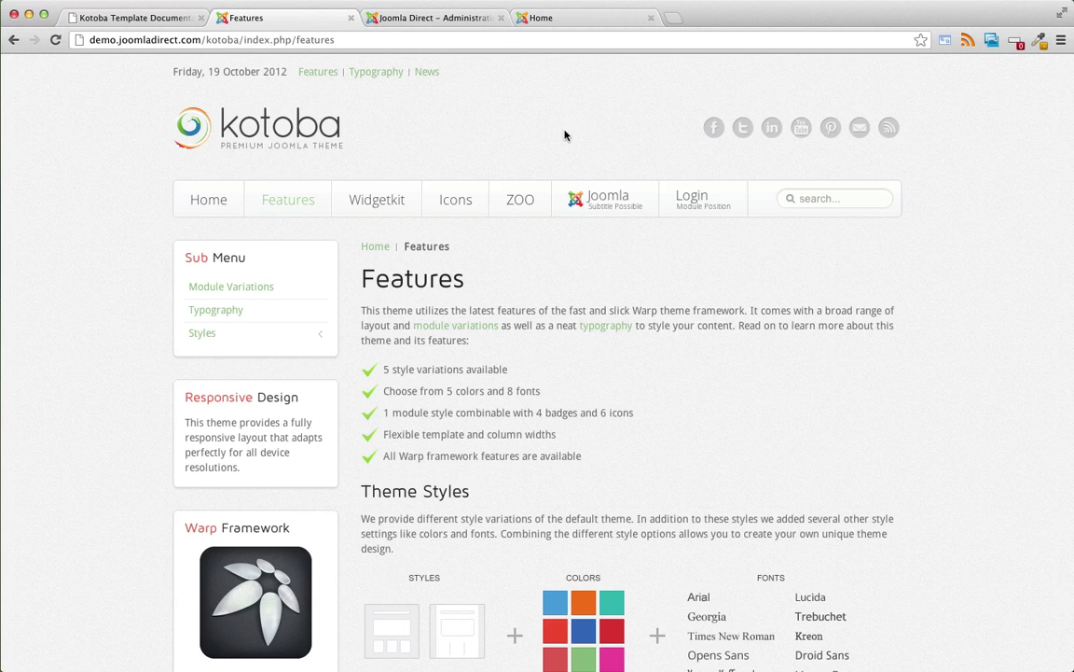
{"action": "mouse_move", "coordinate": [271, 200]}
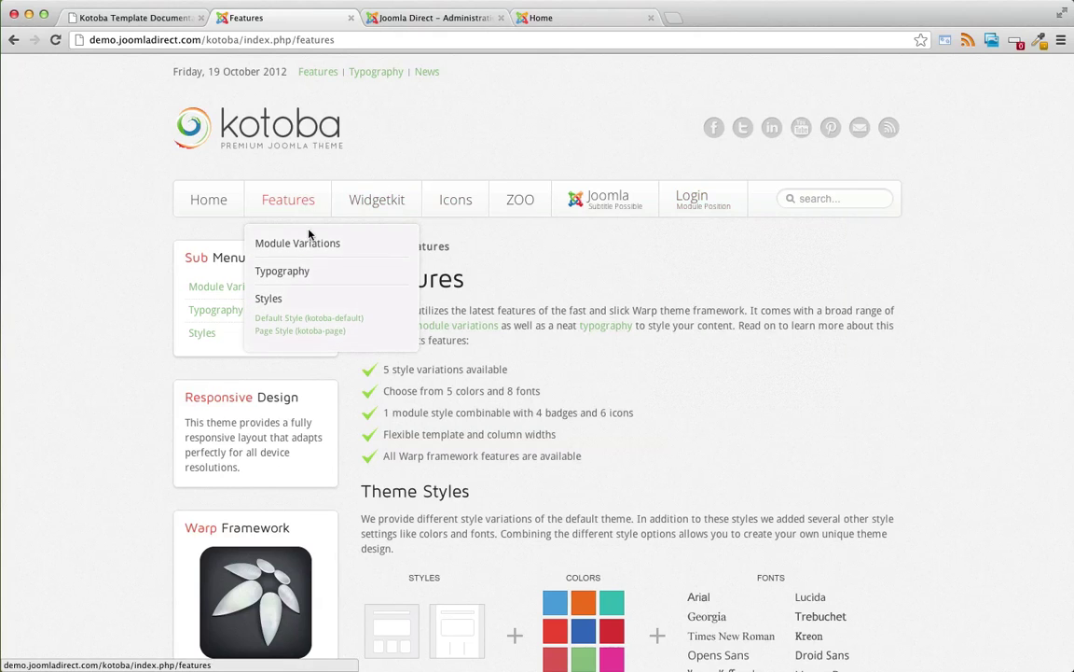
{"action": "left_click", "coordinate": [298, 243]}
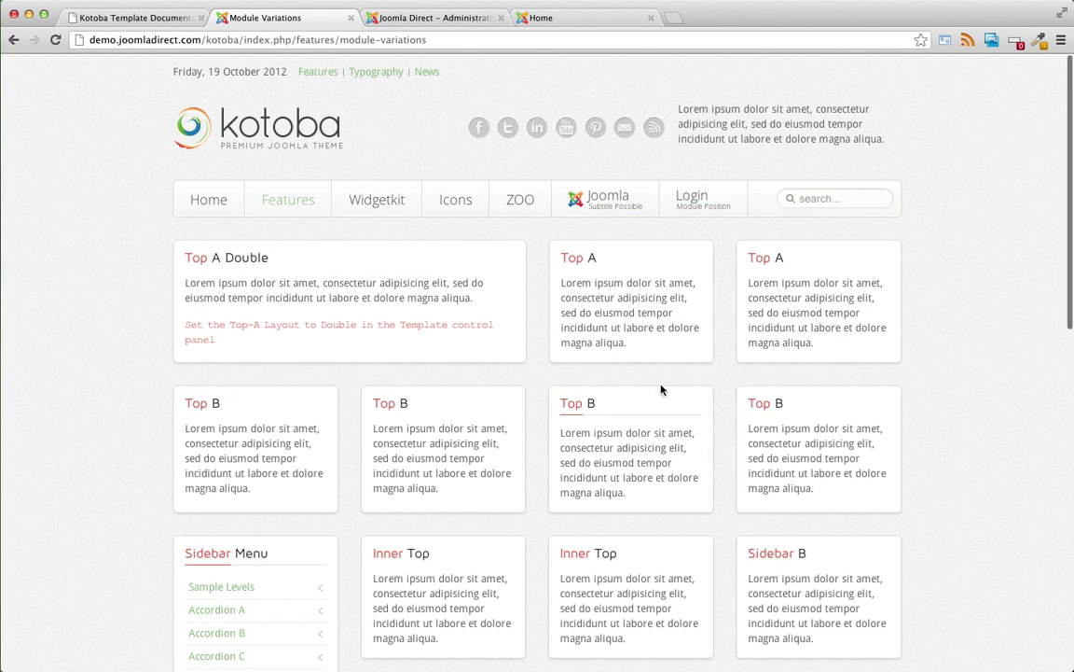
{"action": "left_click", "coordinate": [541, 18]}
{"action": "left_click", "coordinate": [434, 18]}
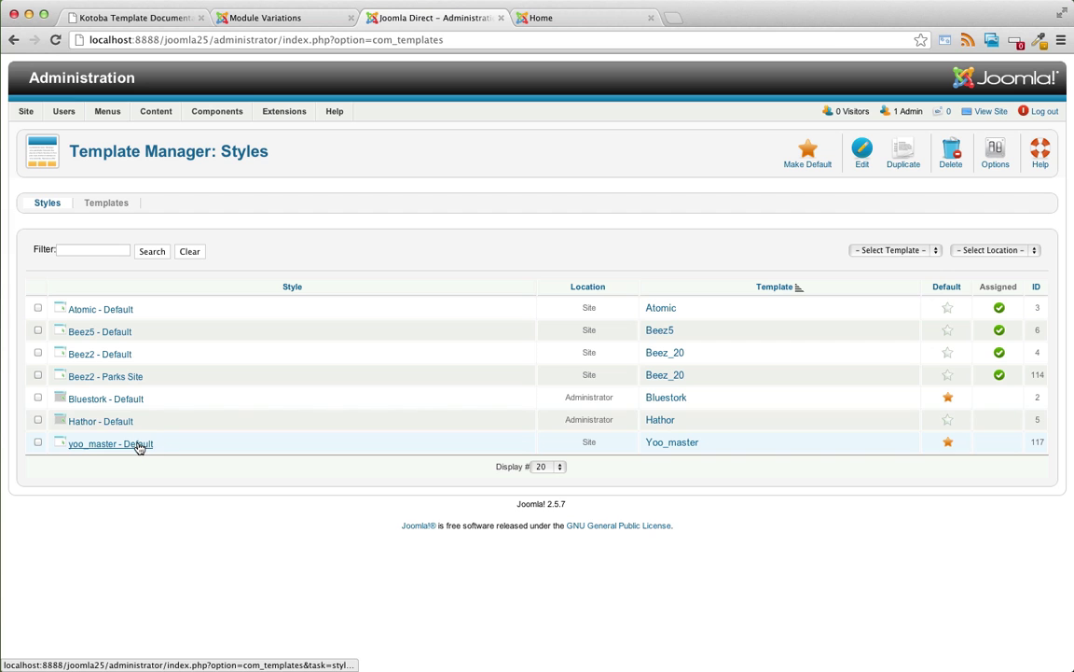
Open the yoo_master - Default style's Profiles tab and review its Style, Content and Layout options.
{"action": "left_click", "coordinate": [140, 445]}
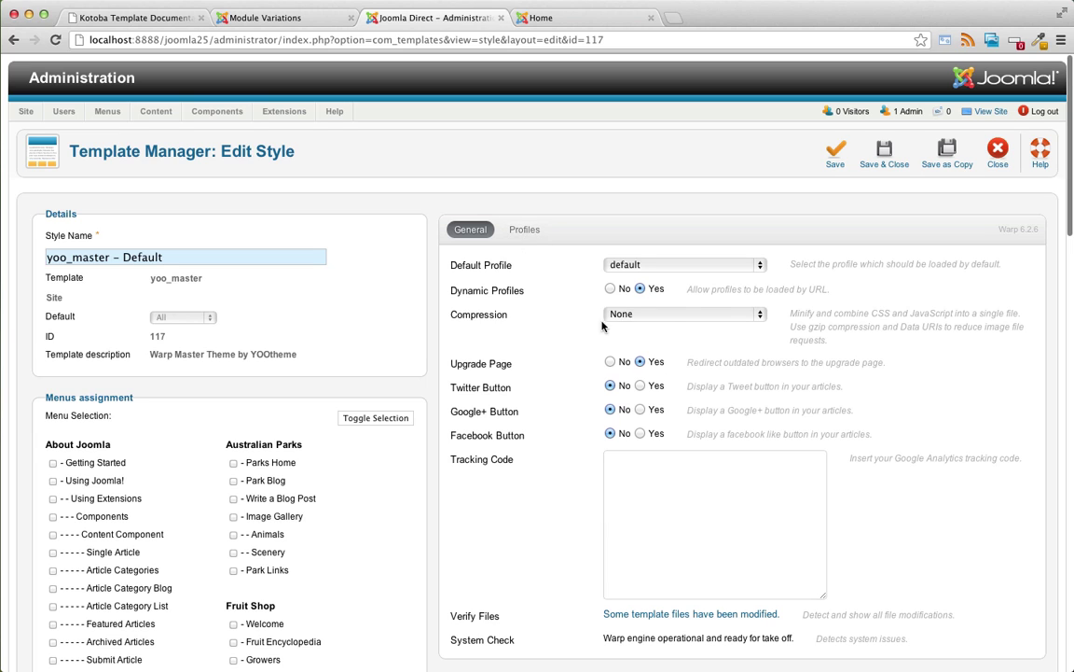
{"action": "left_click", "coordinate": [514, 226]}
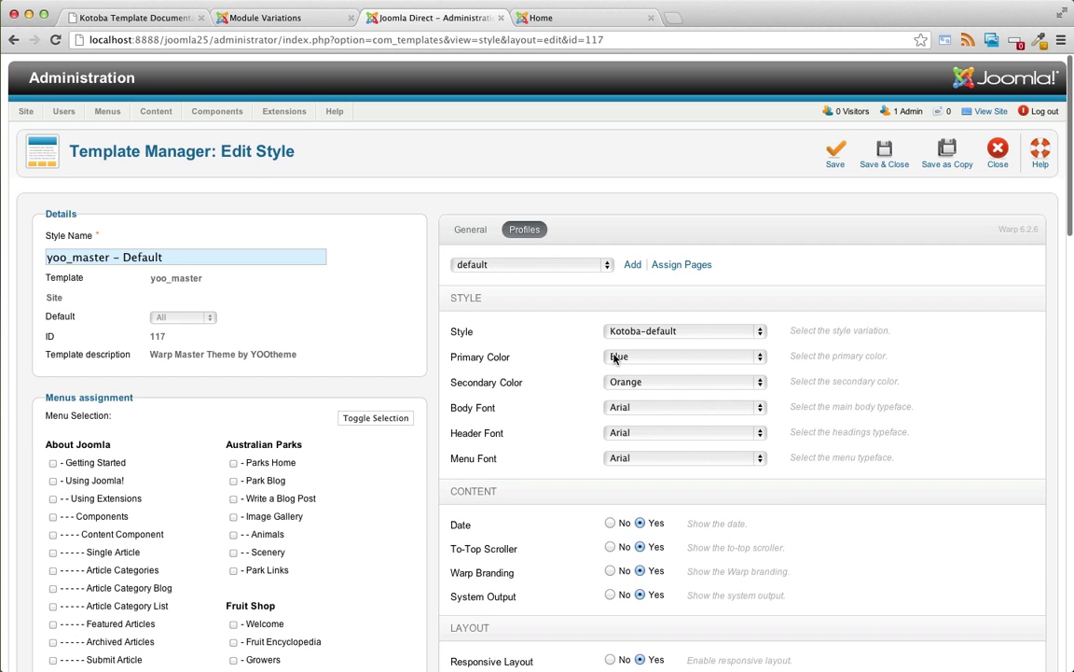
{"action": "scroll", "coordinate": [564, 348], "scroll_direction": "down", "scroll_amount": 3}
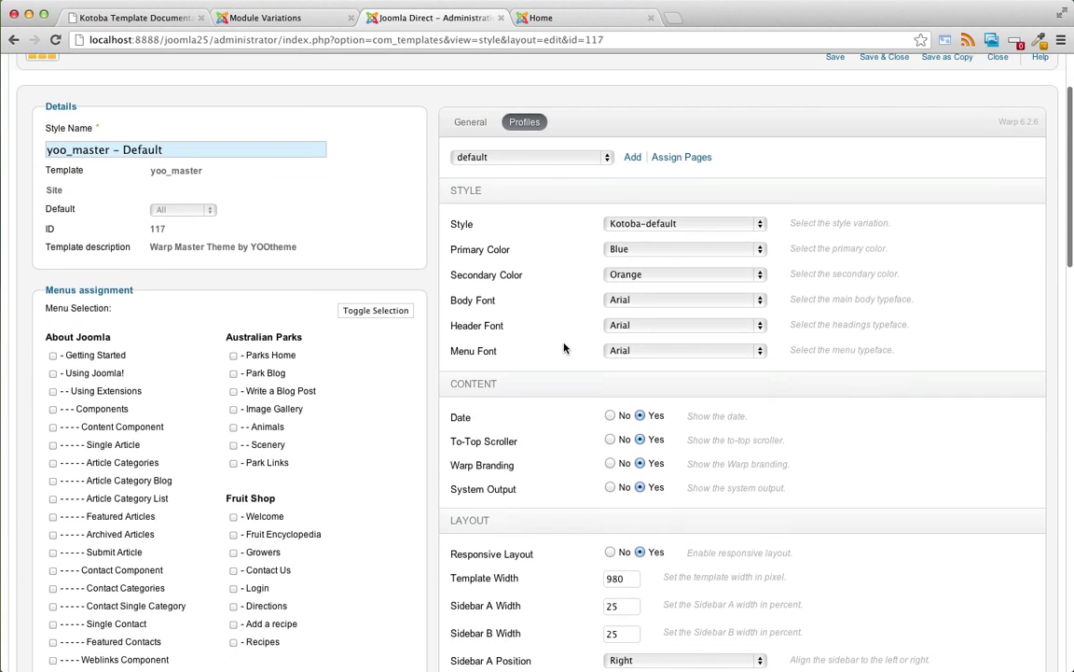
{"action": "scroll", "coordinate": [564, 348], "scroll_direction": "down", "scroll_amount": 6}
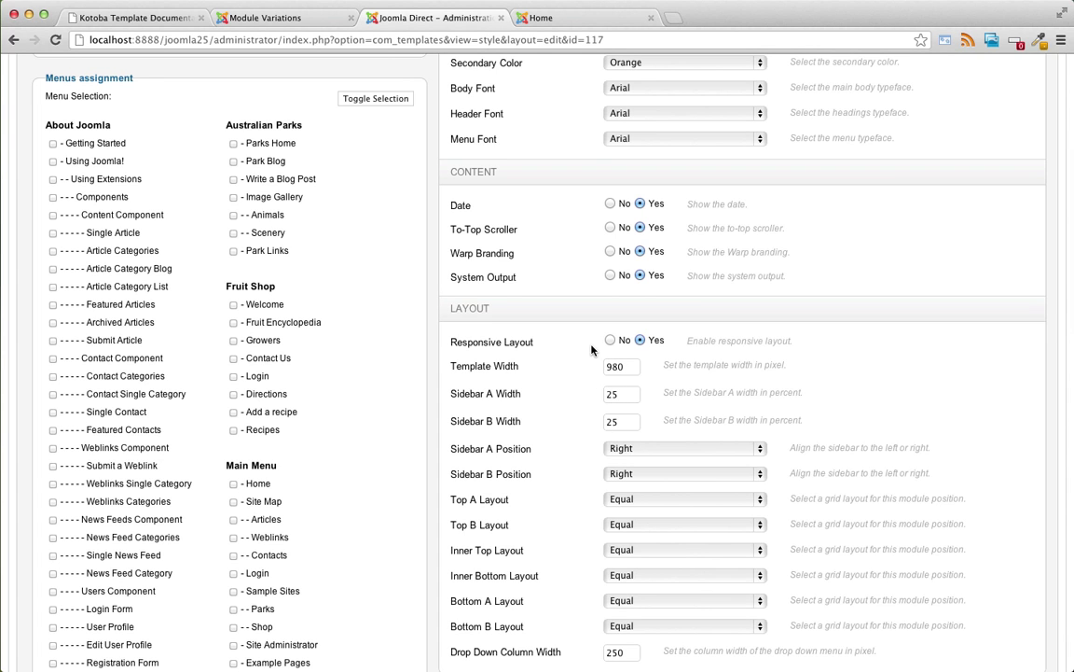
{"action": "scroll", "coordinate": [591, 350], "scroll_direction": "up", "scroll_amount": 3}
{"action": "scroll", "coordinate": [591, 350], "scroll_direction": "down", "scroll_amount": 5}
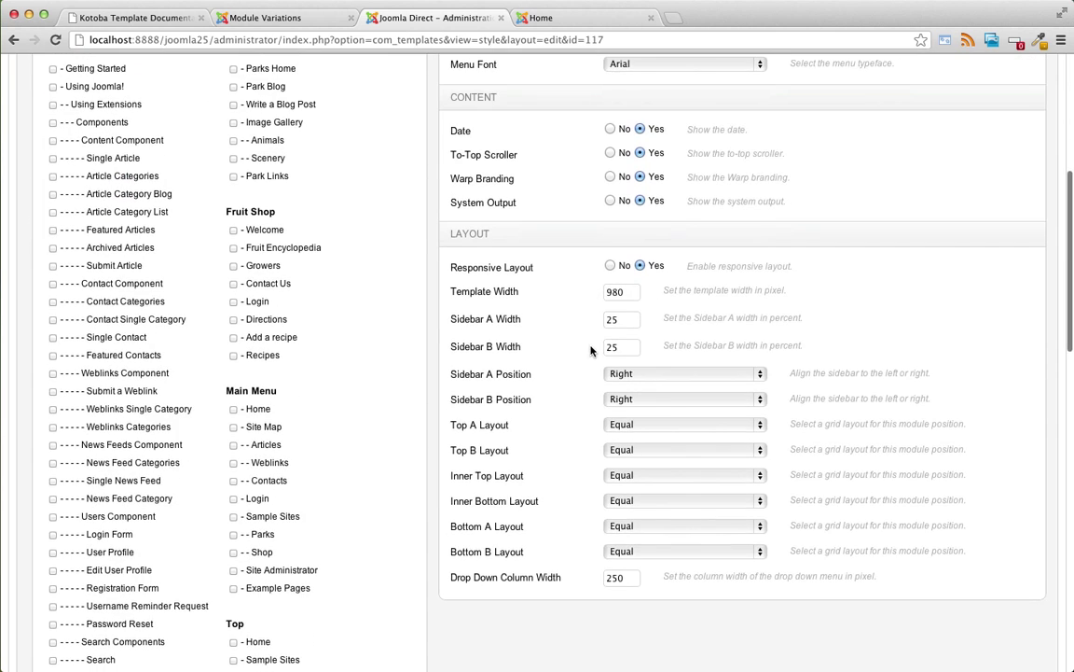
{"action": "scroll", "coordinate": [589, 336], "scroll_direction": "up", "scroll_amount": 6}
{"action": "scroll", "coordinate": [583, 304], "scroll_direction": "down", "scroll_amount": 4}
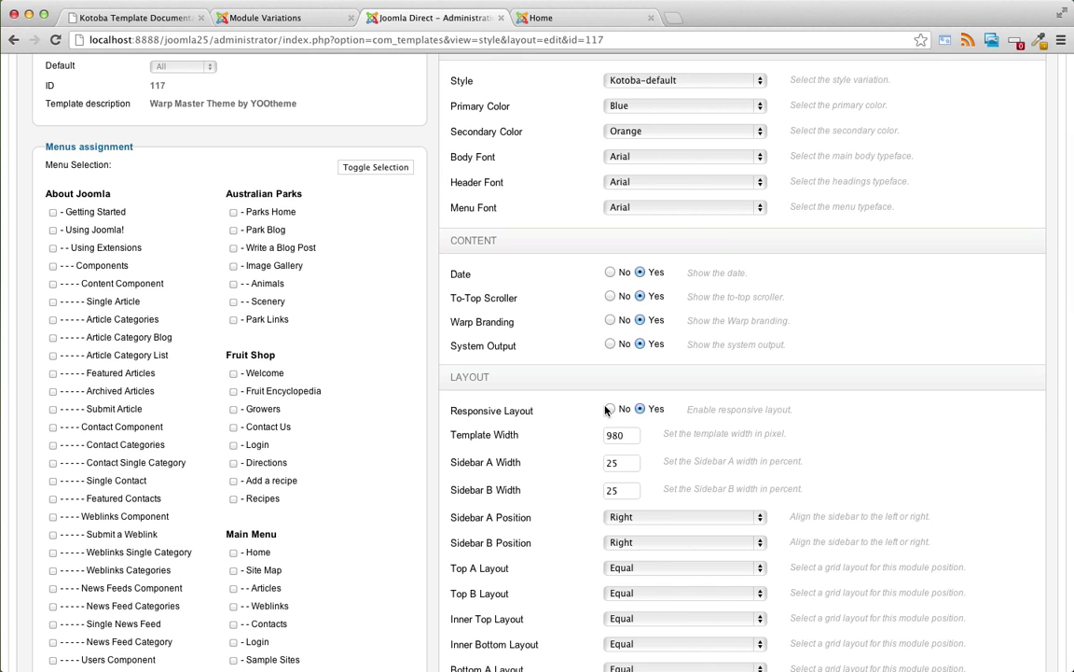
{"action": "scroll", "coordinate": [673, 105], "scroll_direction": "up", "scroll_amount": 3}
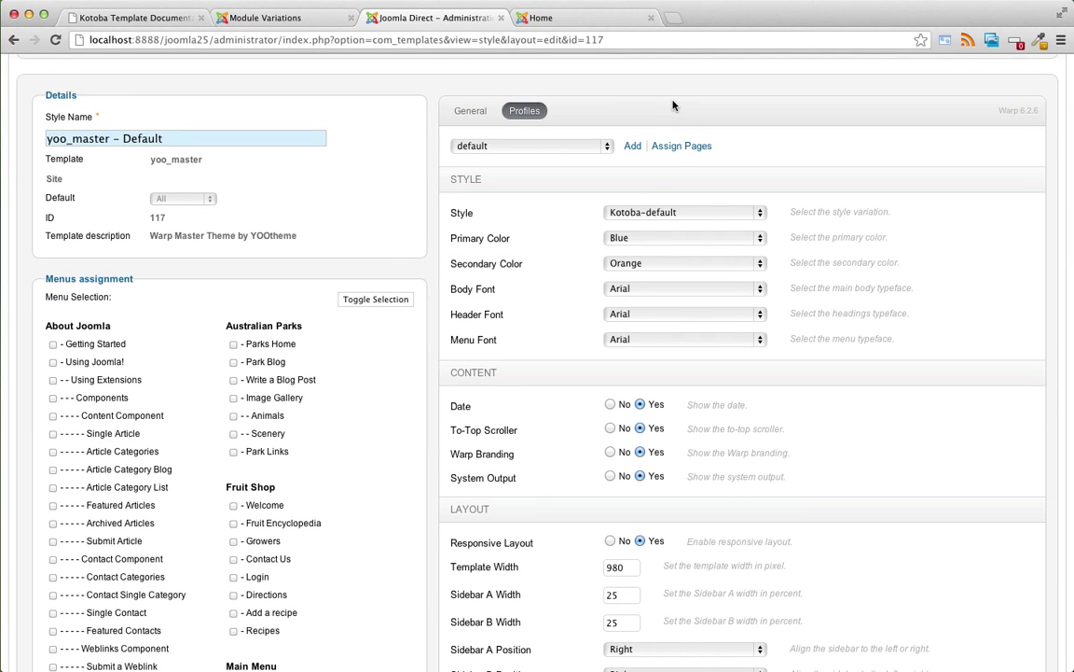
{"action": "scroll", "coordinate": [646, 193], "scroll_direction": "down", "scroll_amount": 5}
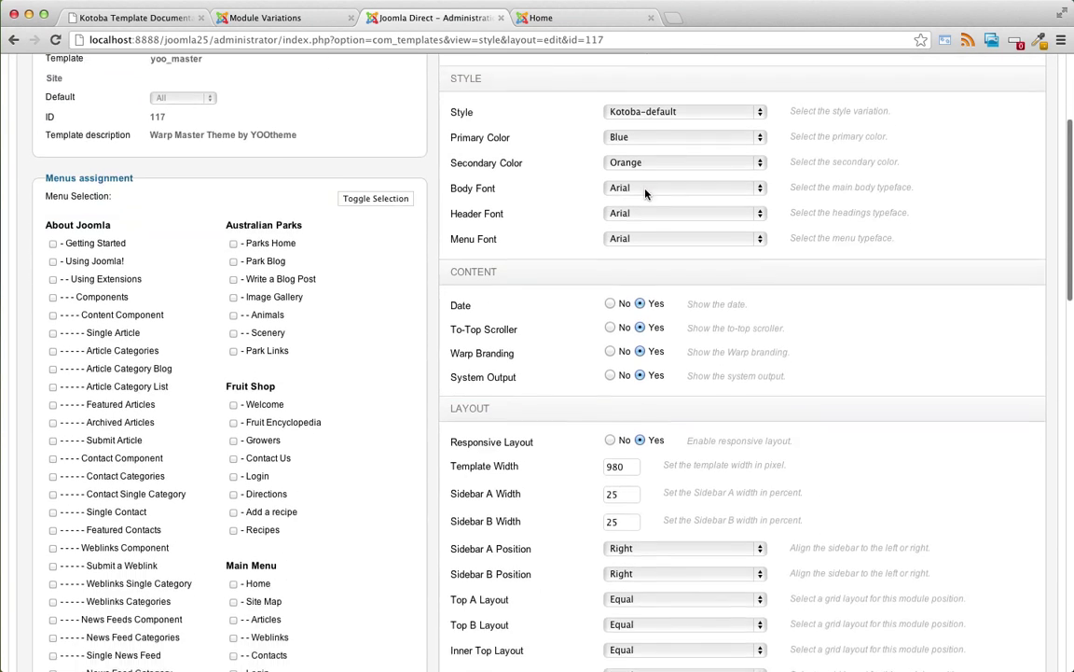
{"action": "scroll", "coordinate": [643, 196], "scroll_direction": "down", "scroll_amount": 3}
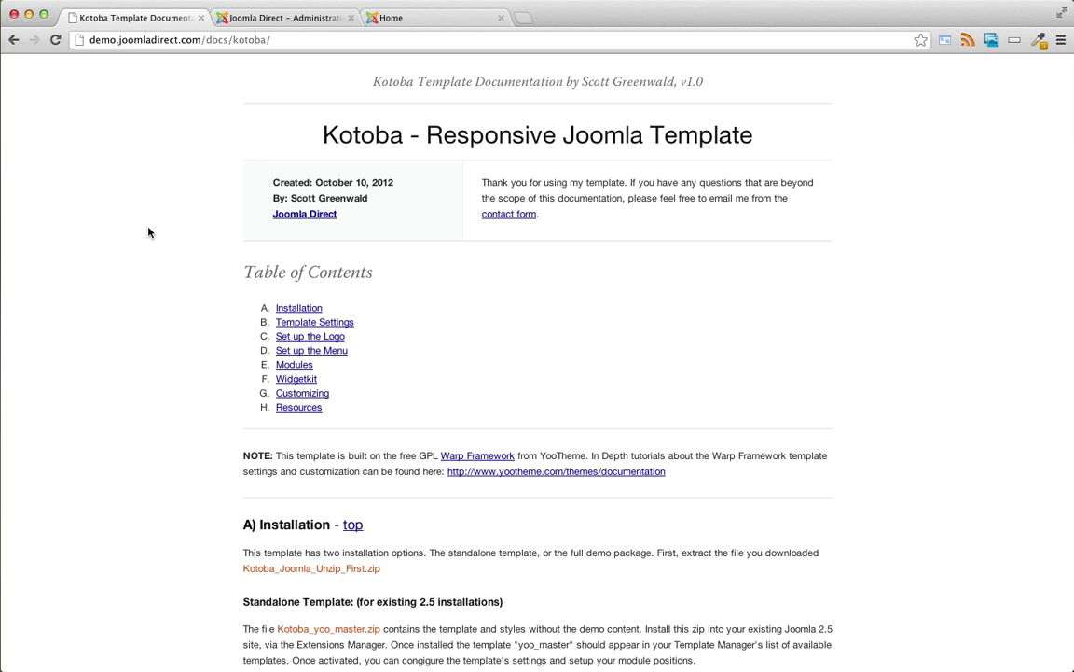
Scroll the Kotoba Template Documentation down to its Installation section.
{"action": "scroll", "coordinate": [148, 232], "scroll_direction": "down", "scroll_amount": 3}
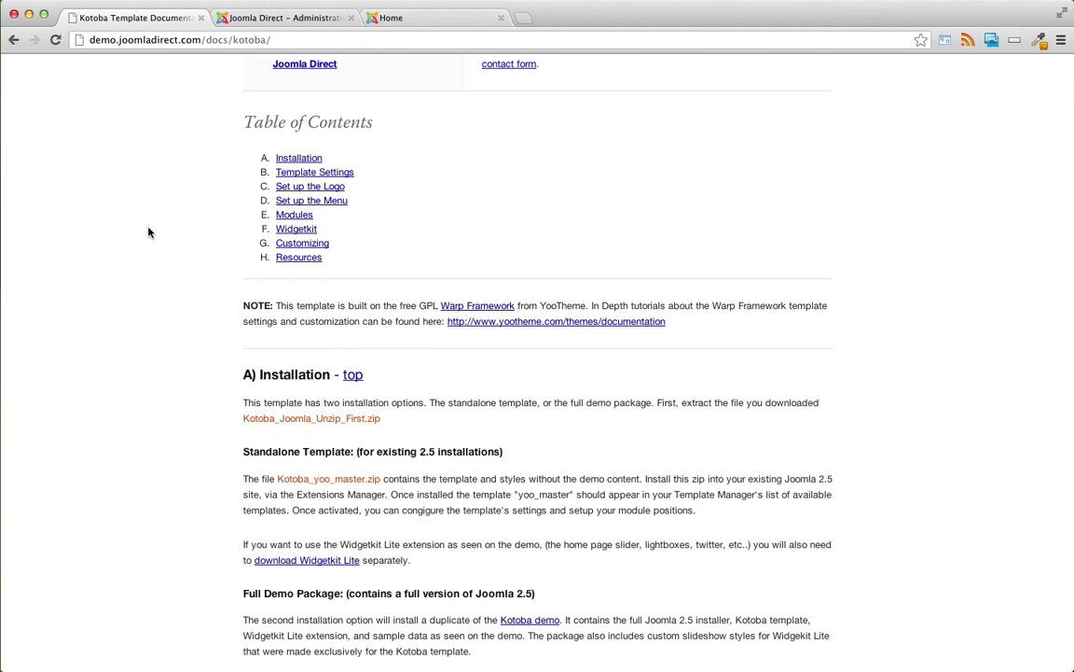